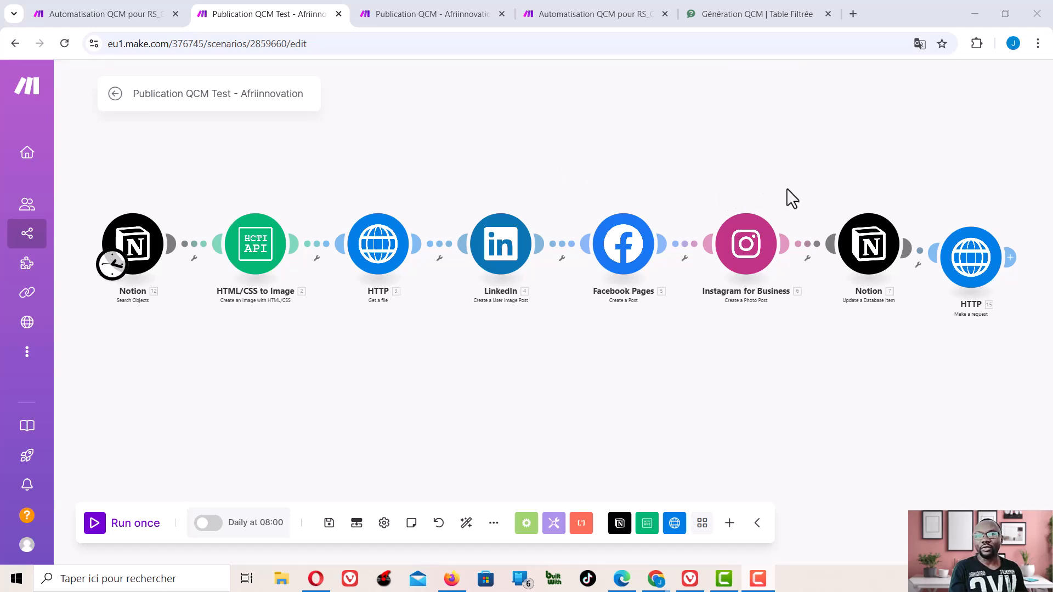
- Review the Notion Search Objects module's connection, database, status filter and result limit, and confirm its settings
drag(794, 192, 787, 154)
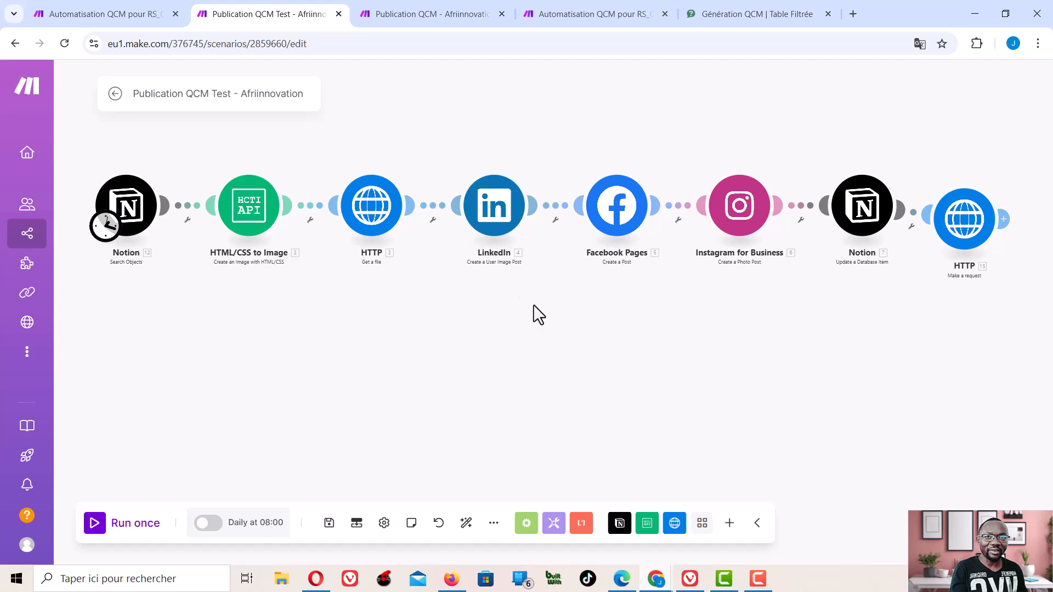
drag(274, 375, 318, 432)
scroll(178, 257, up, 3)
scroll(178, 263, up, 2)
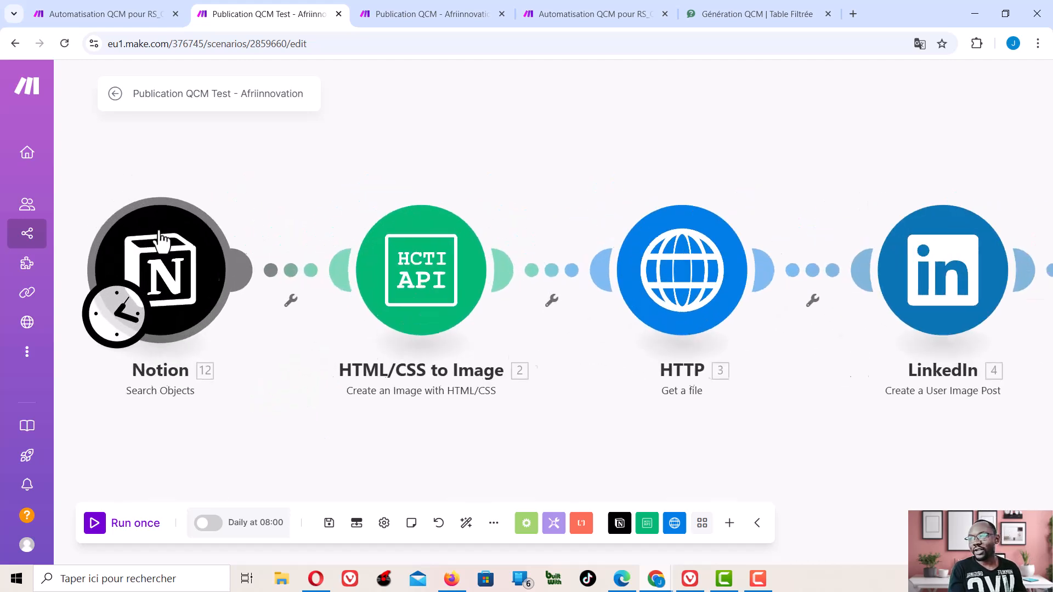
drag(107, 148, 265, 150)
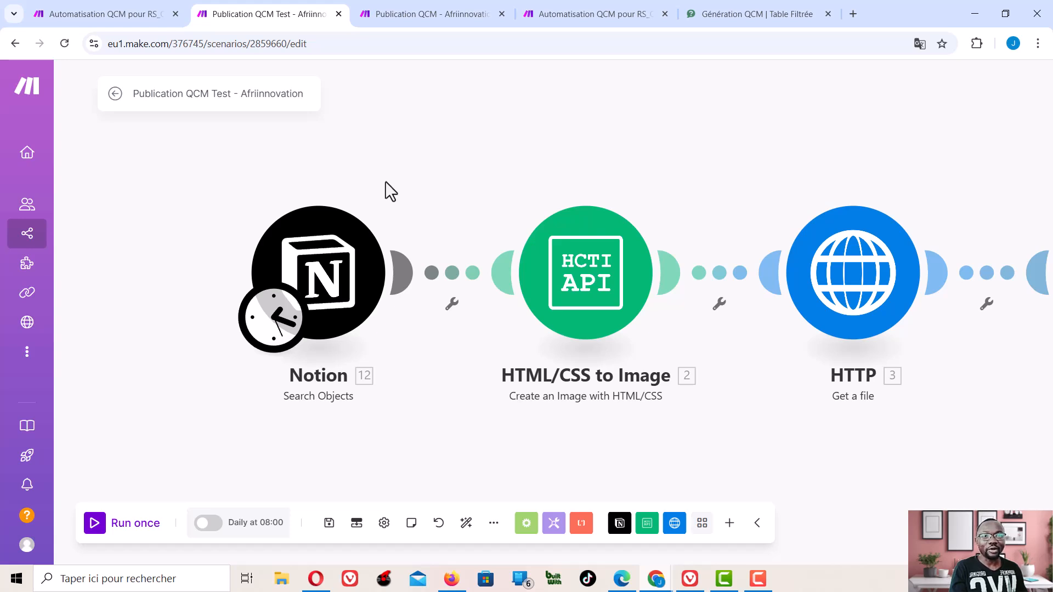
click(317, 269)
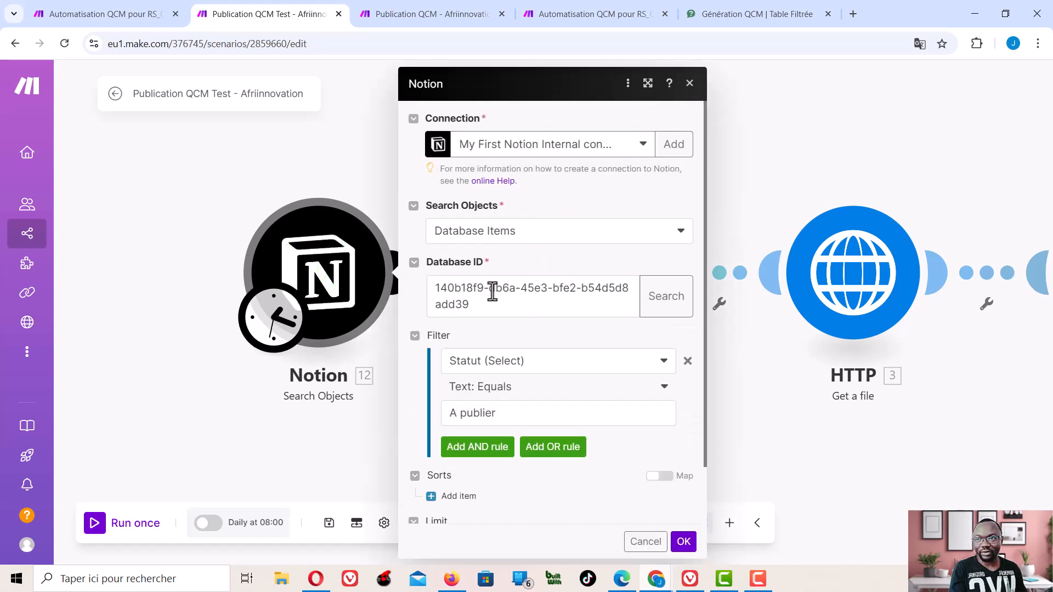
scroll(534, 295, down, 2)
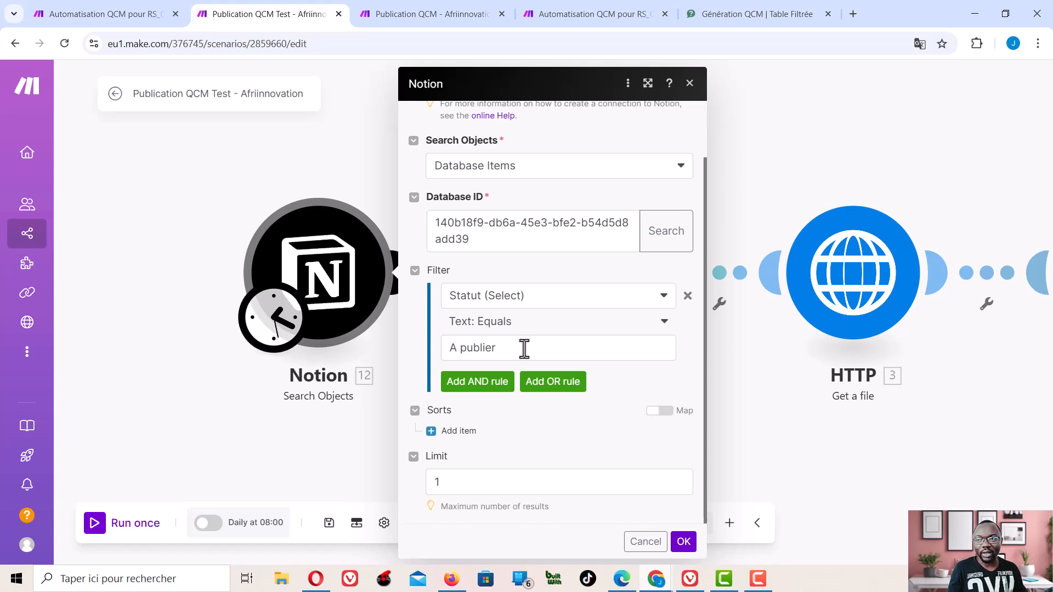
click(684, 542)
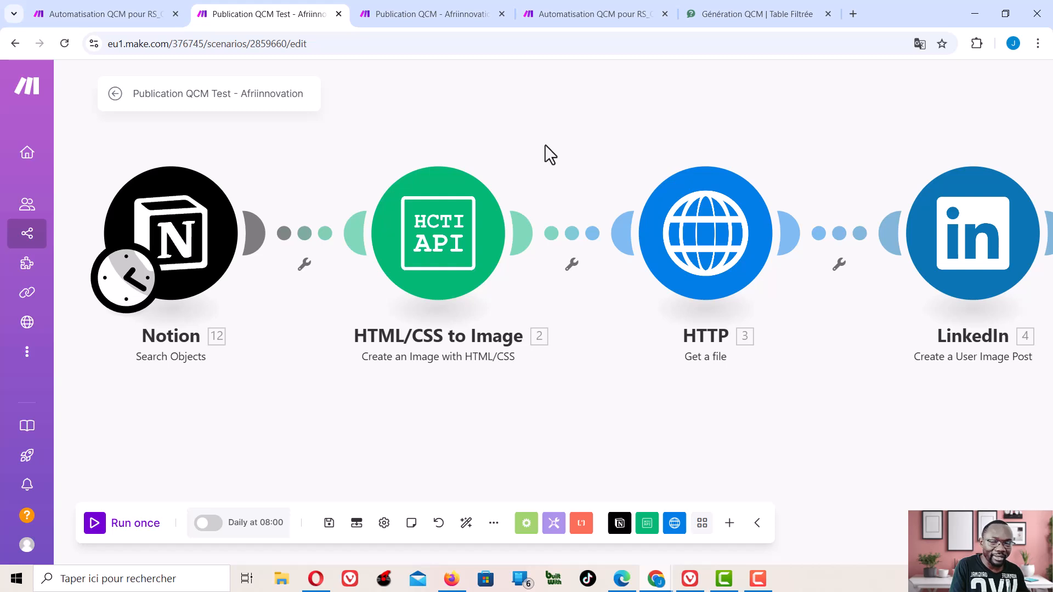
- Open the HTML/CSS to Image (hcti) website in a new browser tab and view its pricing plans
click(852, 15)
text(c)
key(BackSpace)
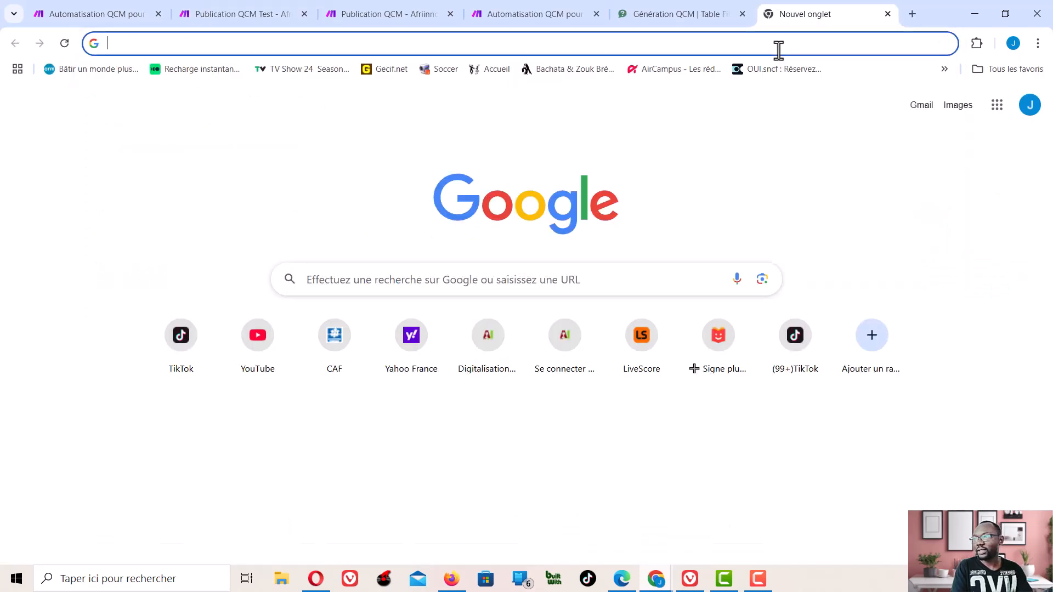
text(hcti)
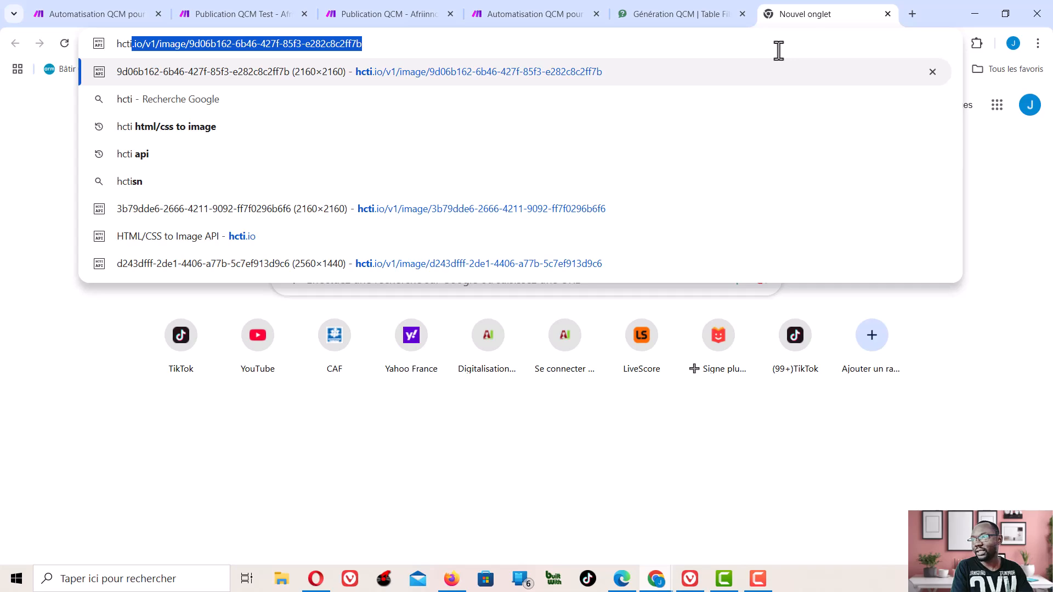
key(Return)
click(816, 86)
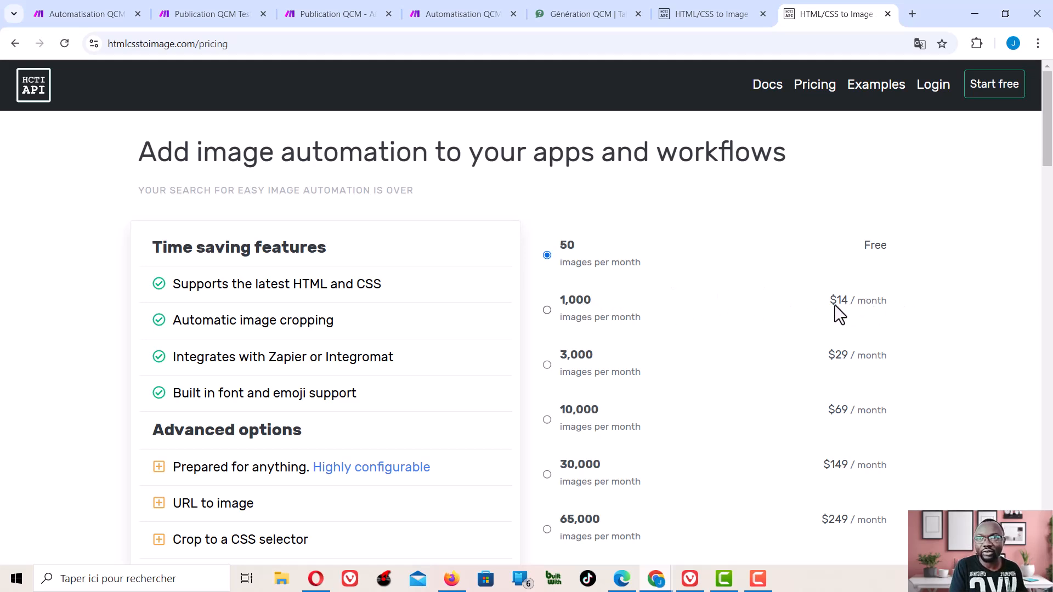
- Return to the QCM test scenario, open the HTML/CSS to Image module's settings, and view its online help in a new tab
click(205, 14)
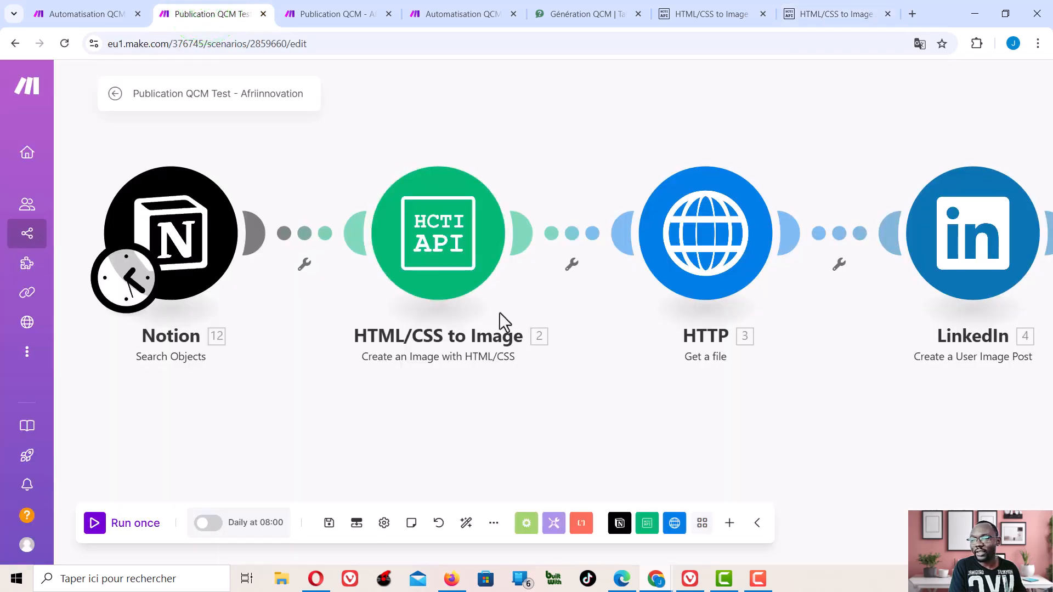
drag(584, 355, 524, 334)
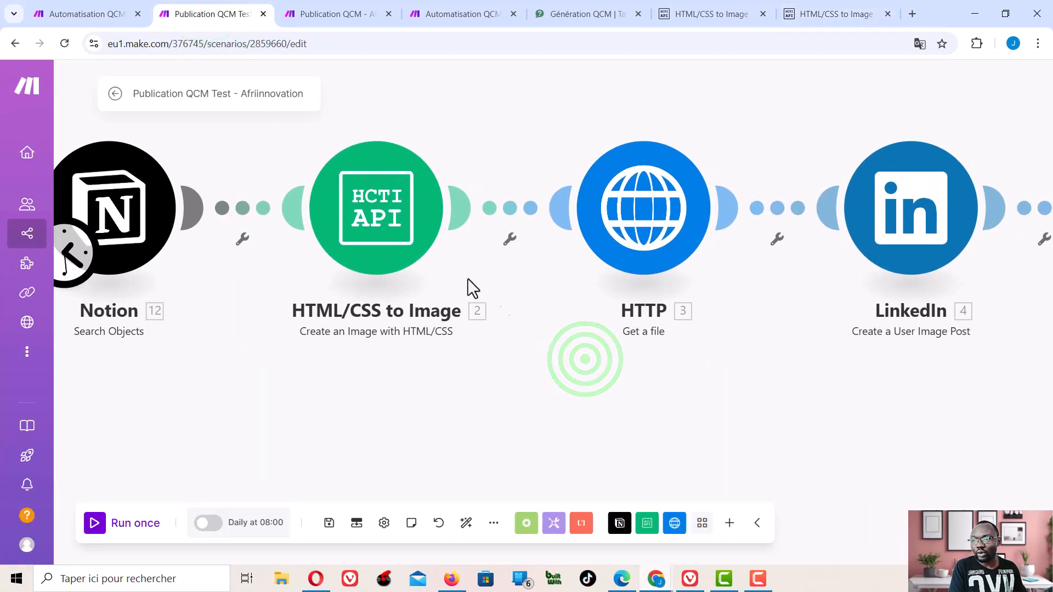
click(375, 209)
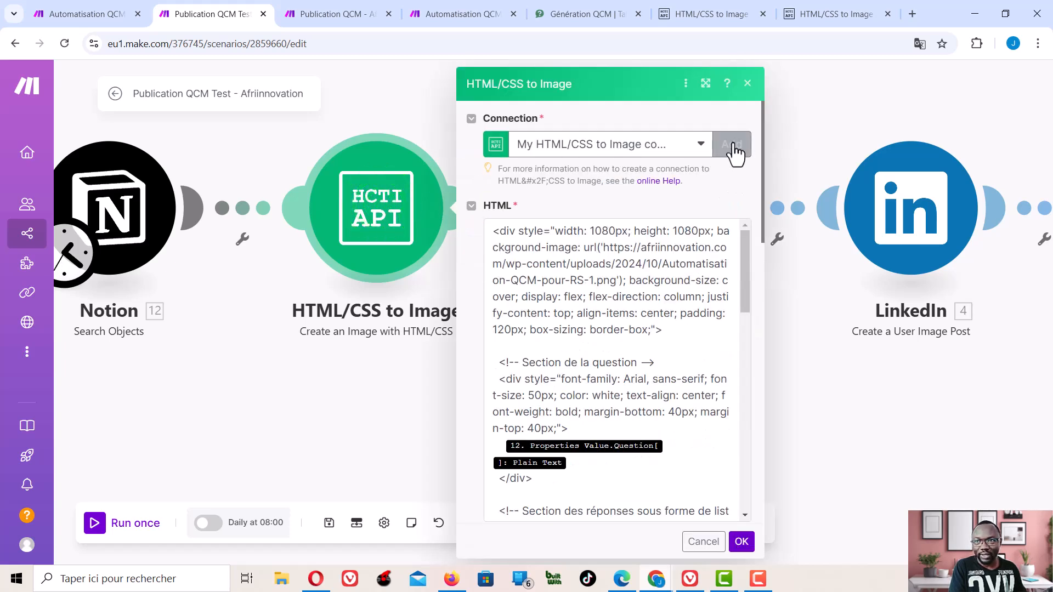
right_click(659, 182)
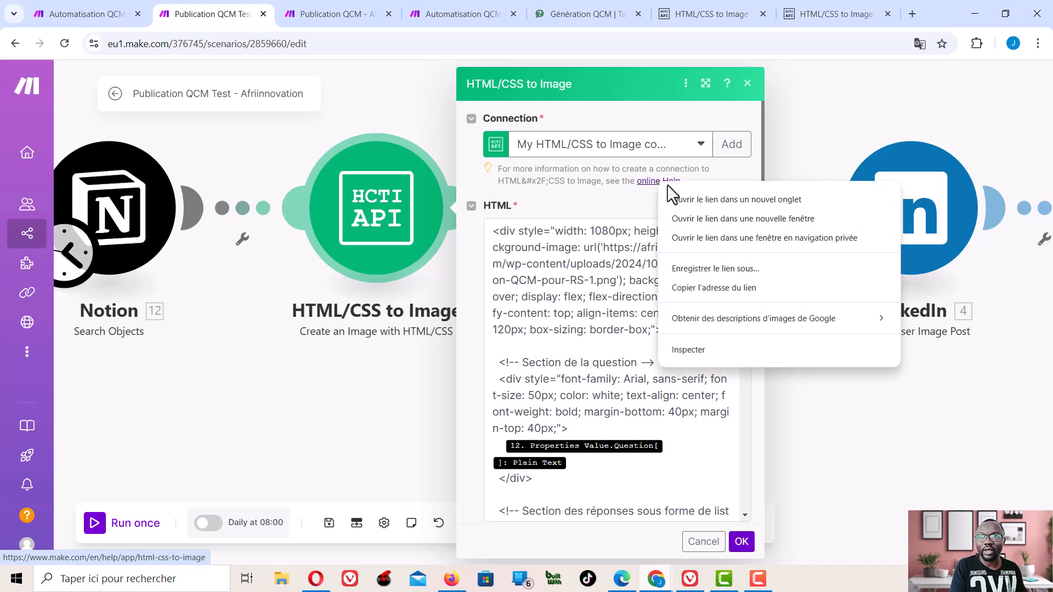
click(691, 200)
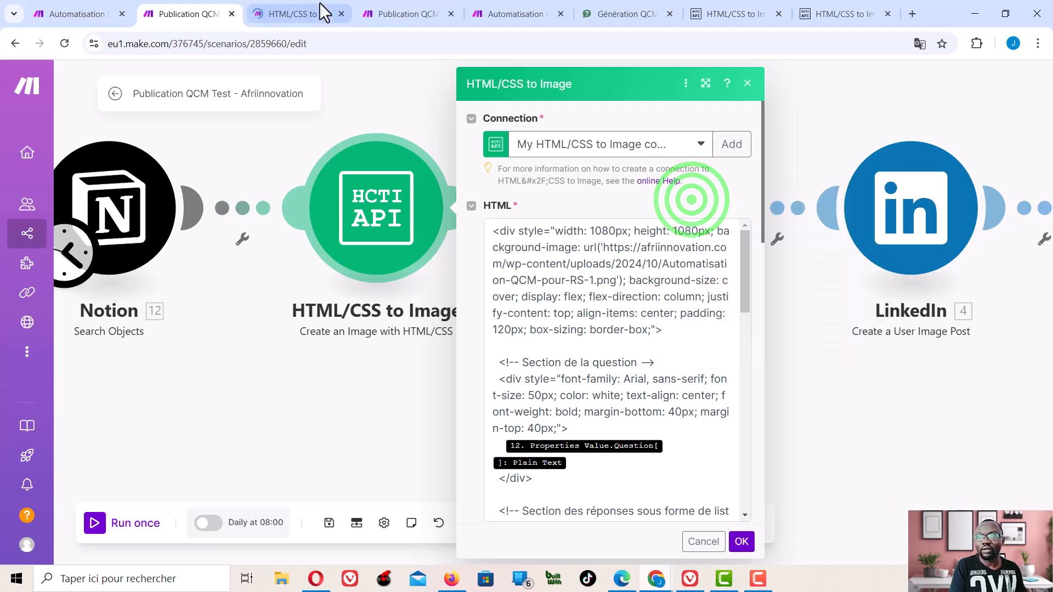
click(292, 13)
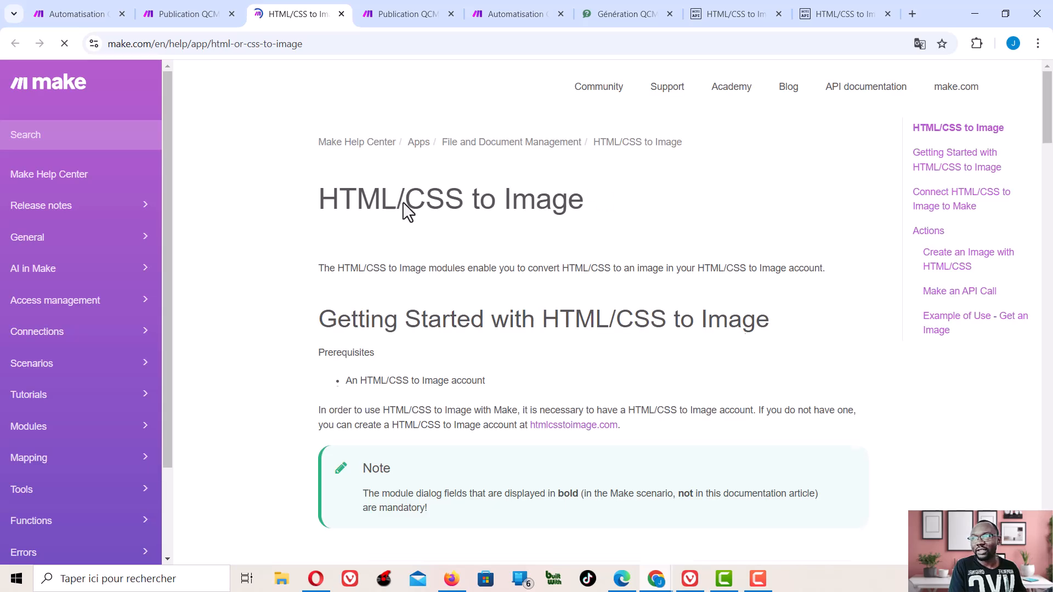
- Read the HTML/CSS to Image help from the connection instructions through the Get an Image example, and close the page
scroll(457, 270, down, 2)
scroll(458, 268, down, 10)
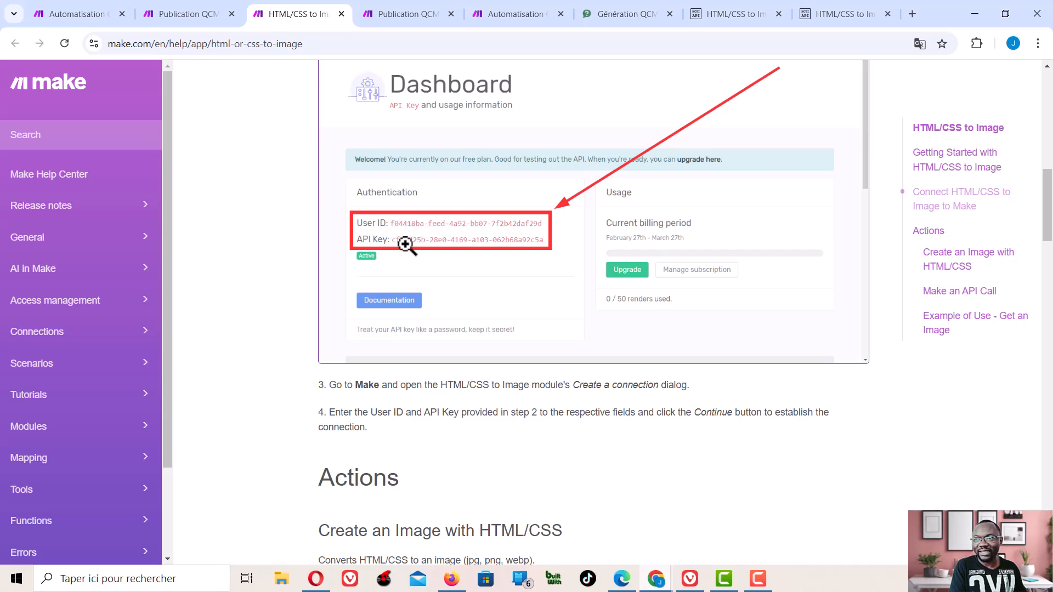
scroll(481, 245, down, 6)
scroll(481, 245, down, 11)
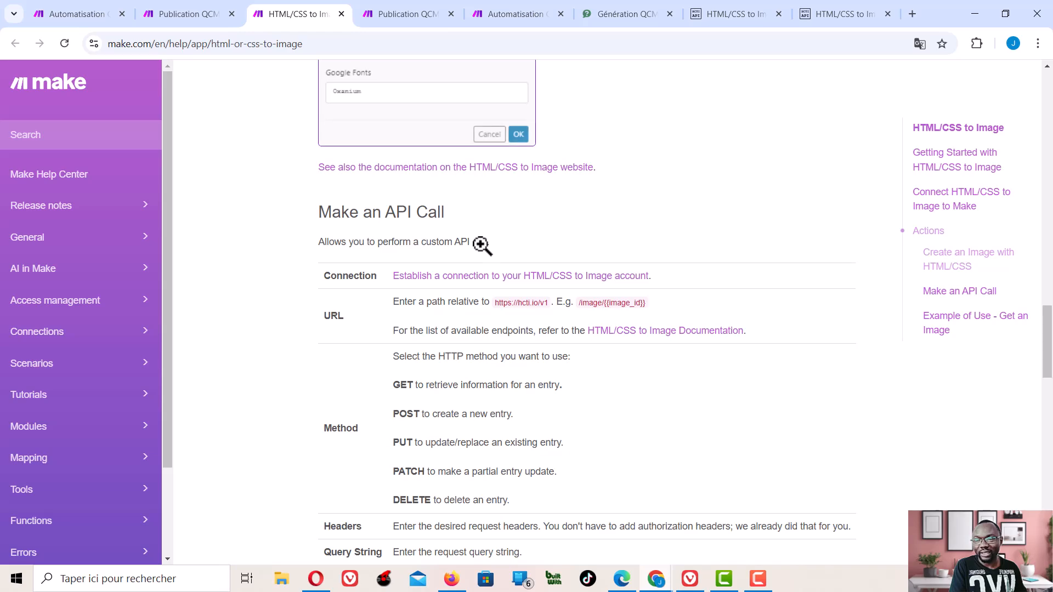
scroll(443, 263, down, 1)
scroll(466, 261, down, 6)
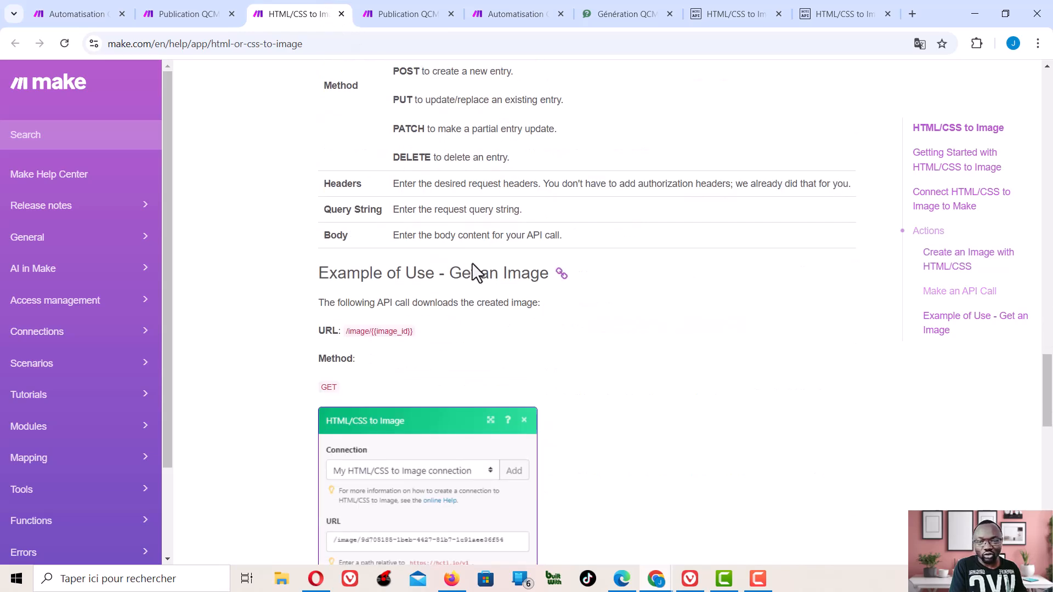
scroll(473, 260, down, 4)
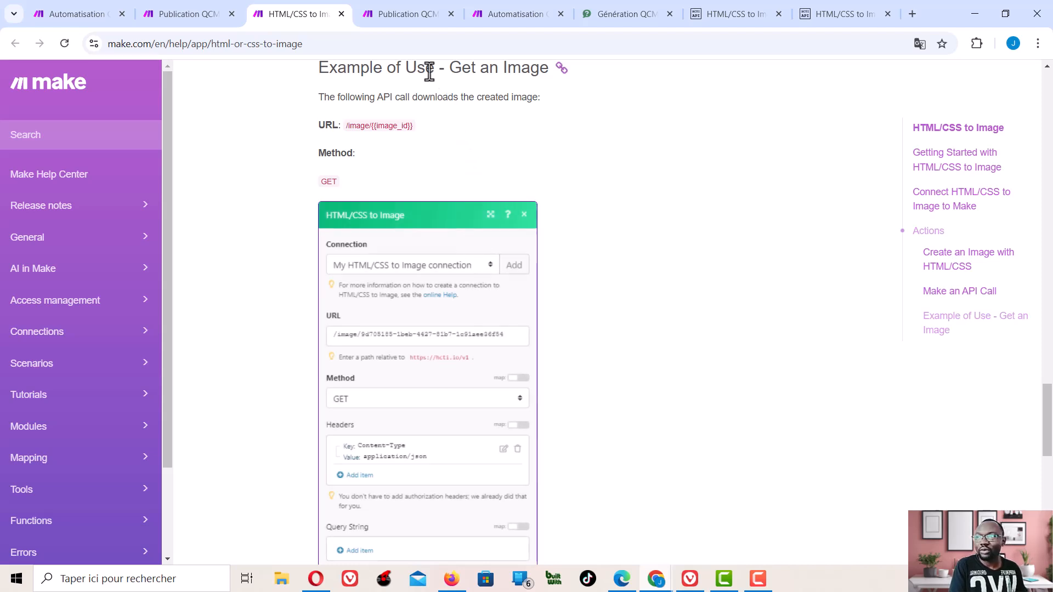
click(341, 13)
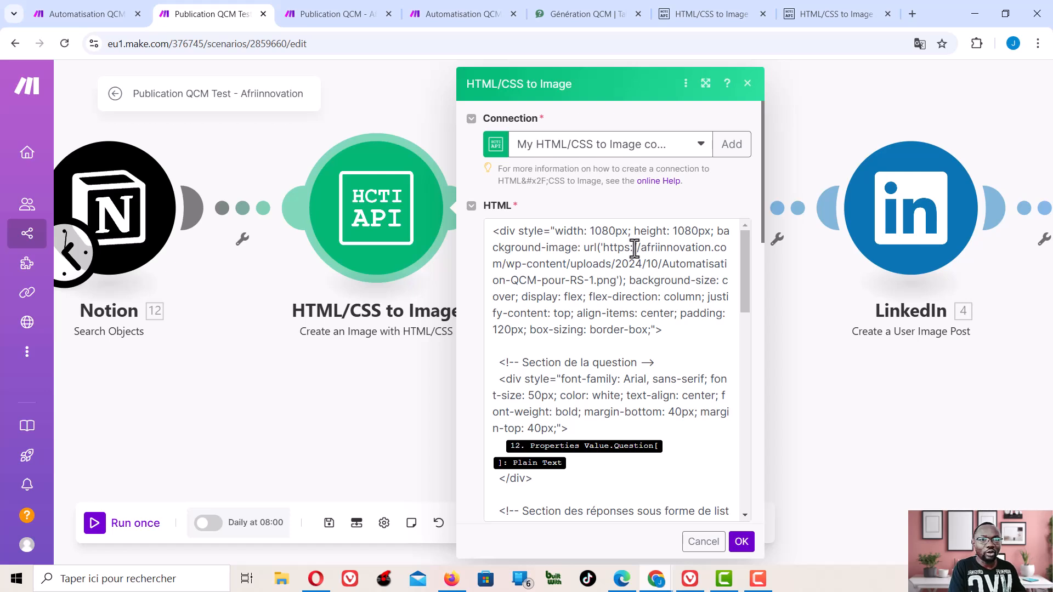
- Examine the HTML/CSS to Image module's code, including the background image URL and the mapped question and answer fields, and close its settings
drag(603, 248, 686, 264)
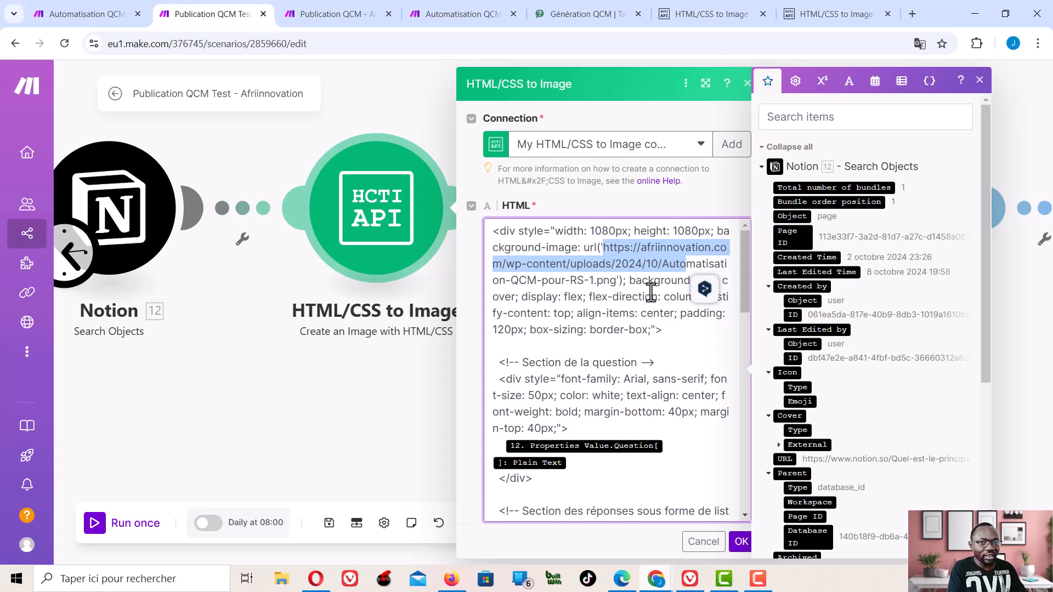
scroll(624, 324, down, 4)
scroll(624, 326, up, 2)
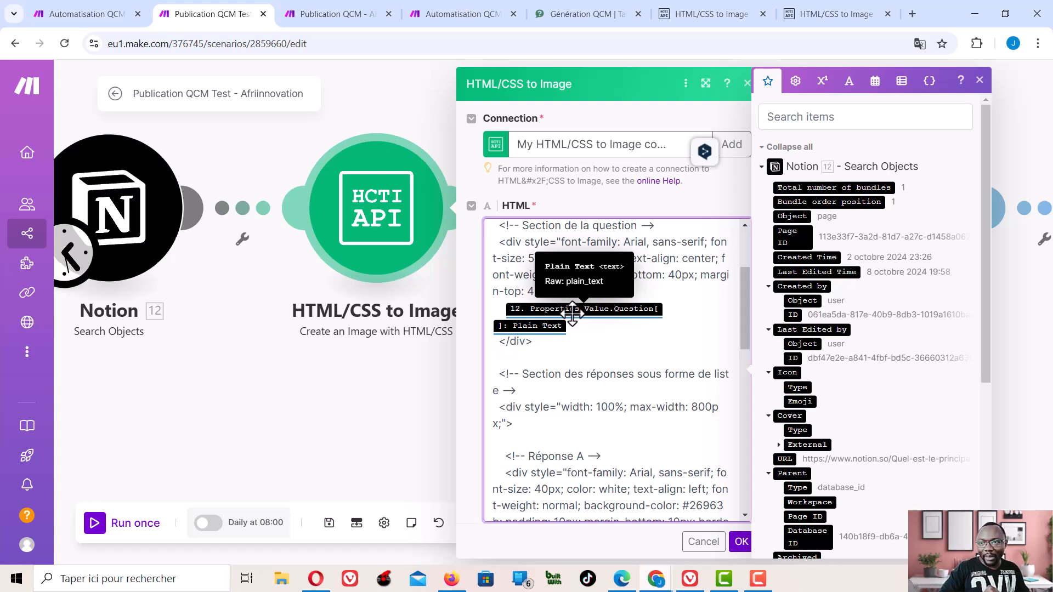
scroll(590, 349, down, 2)
scroll(590, 350, down, 6)
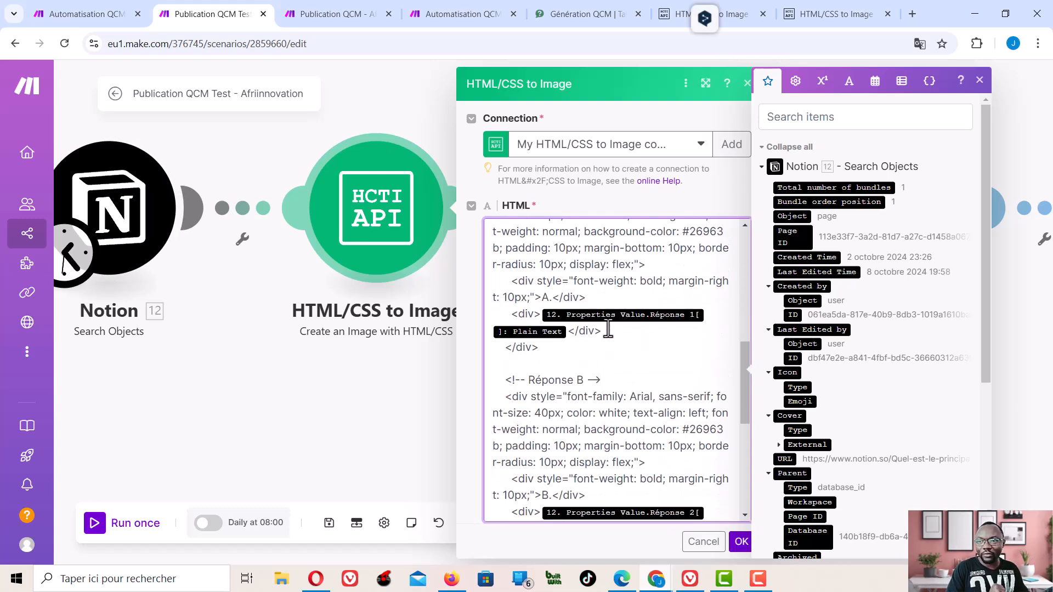
scroll(604, 318, down, 4)
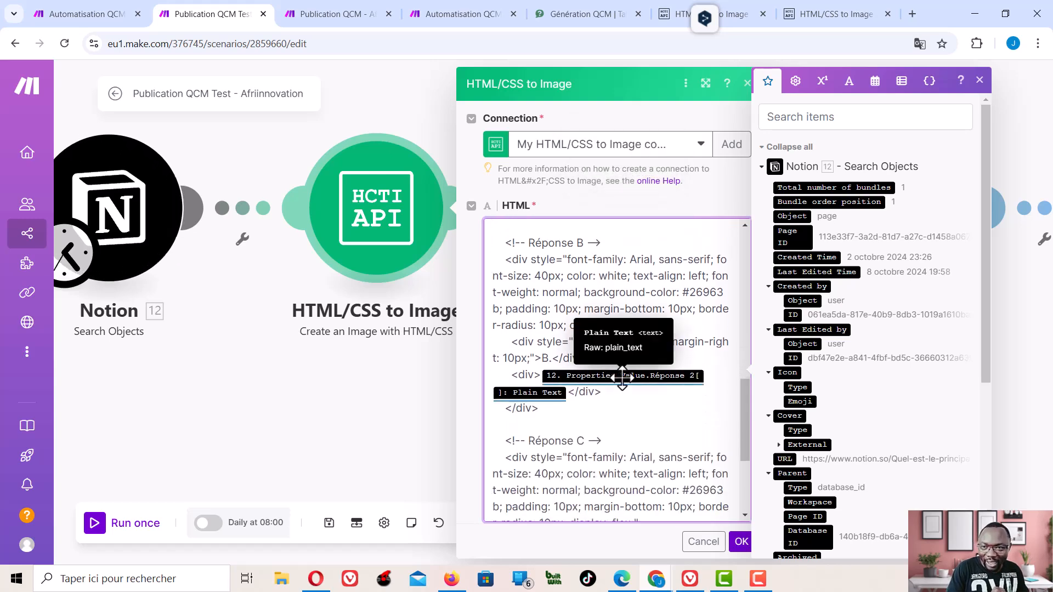
scroll(622, 378, down, 6)
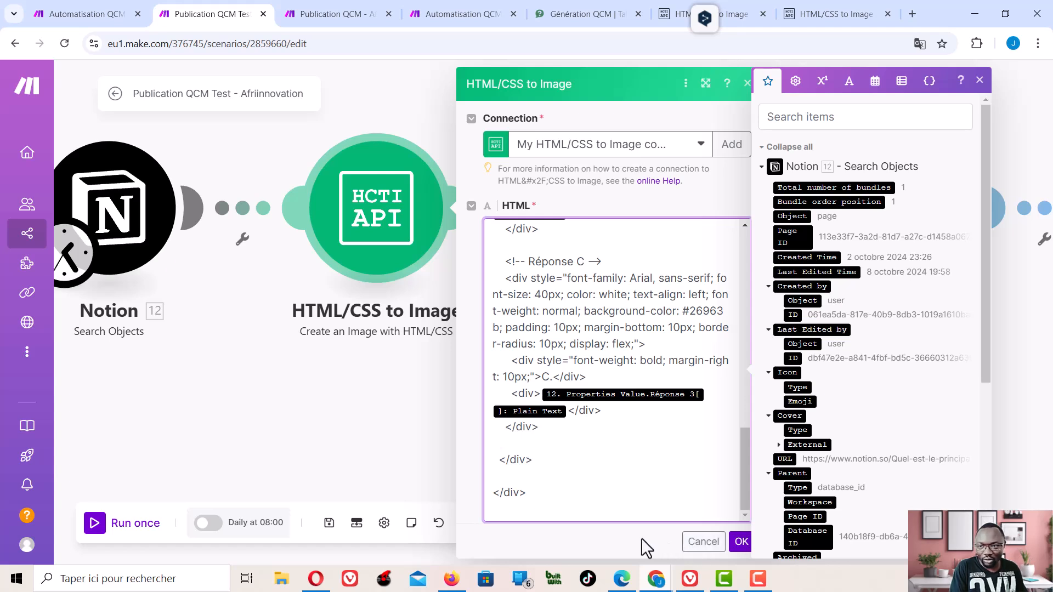
click(429, 418)
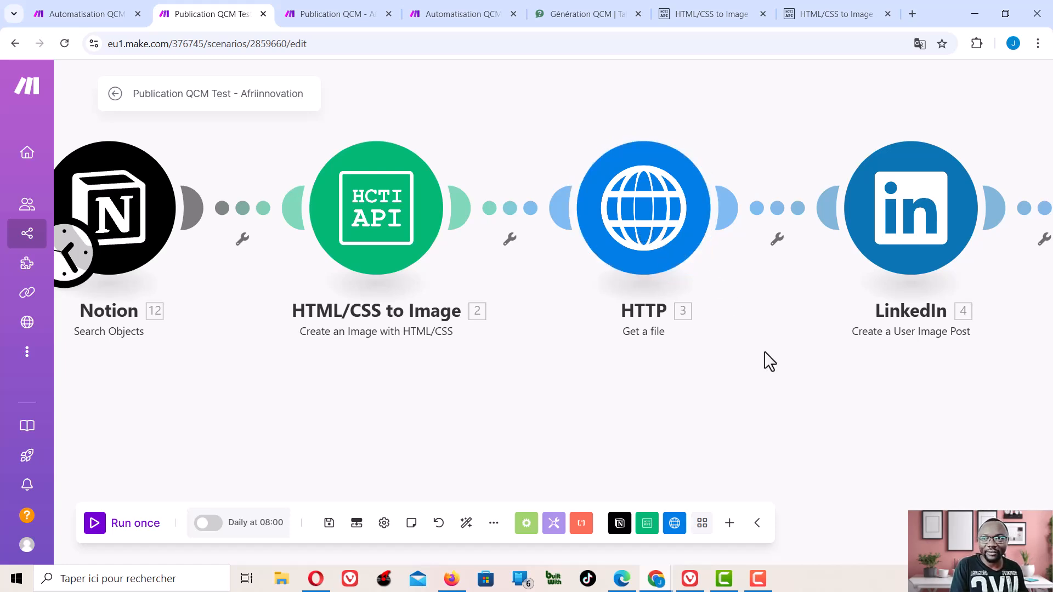
- Check the URL mapping in the HTTP Get a file module and close its settings
scroll(765, 351, down, 2)
drag(792, 386, 668, 377)
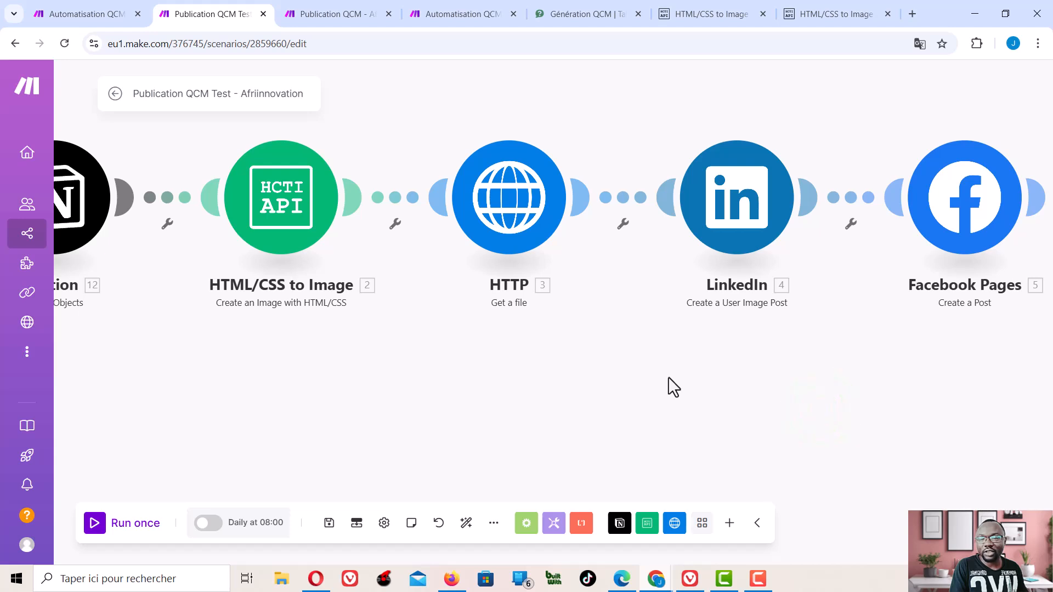
click(738, 205)
click(799, 421)
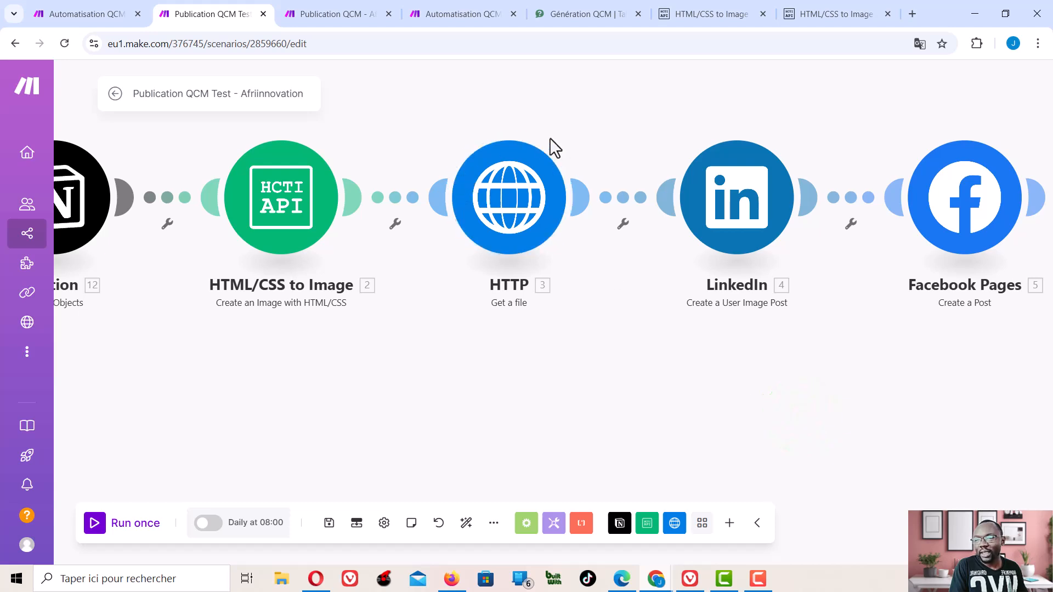
click(502, 215)
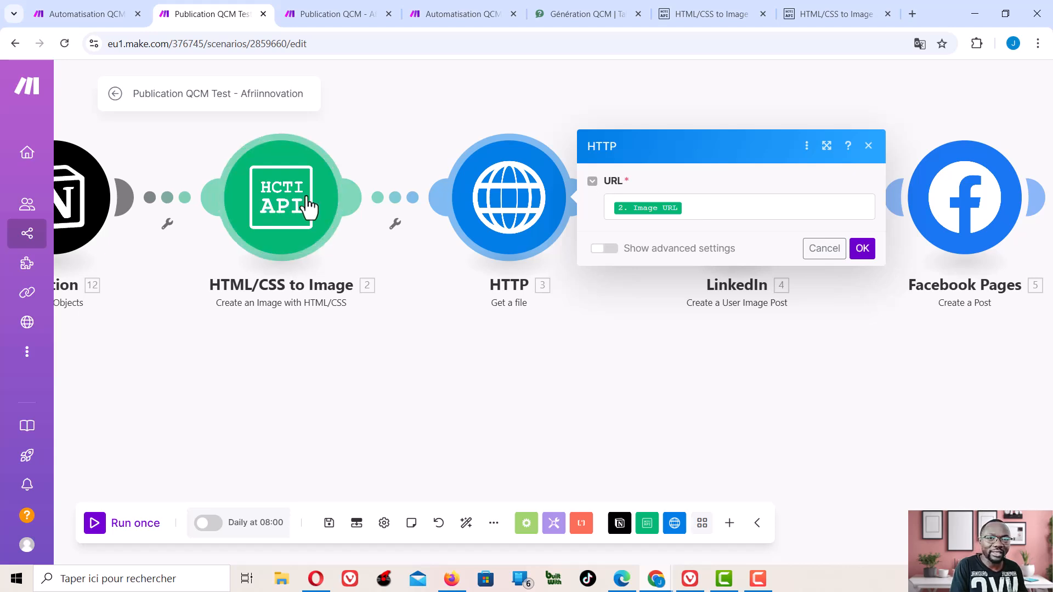
click(705, 361)
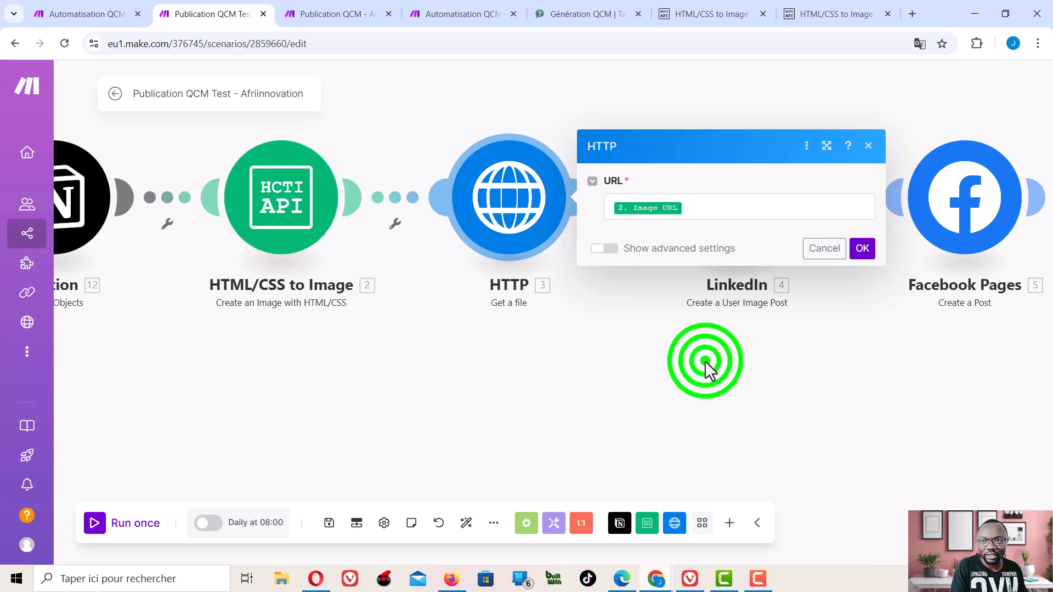
click(492, 196)
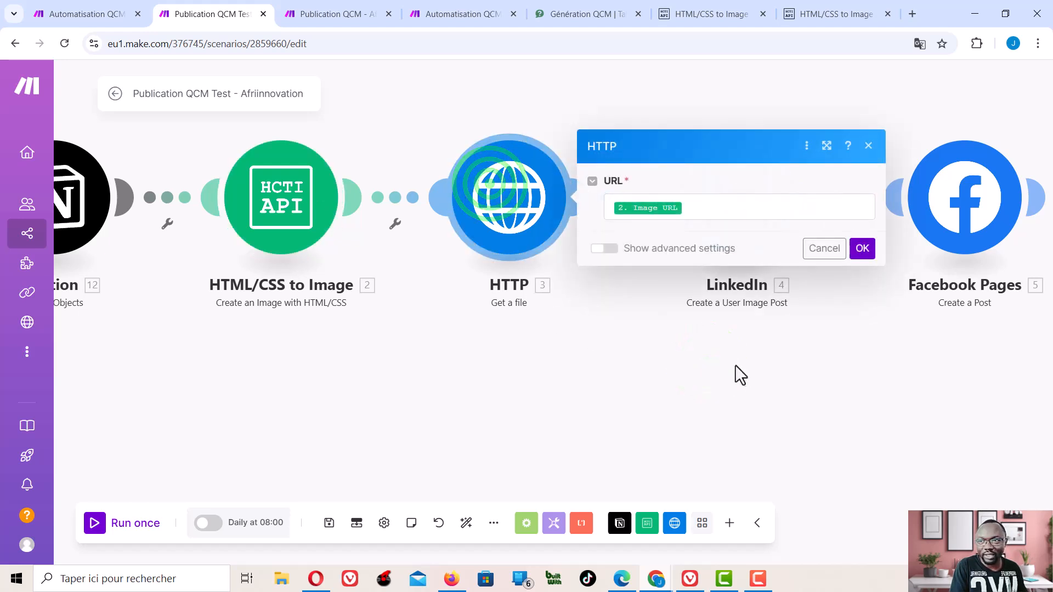
click(752, 382)
drag(761, 383, 590, 410)
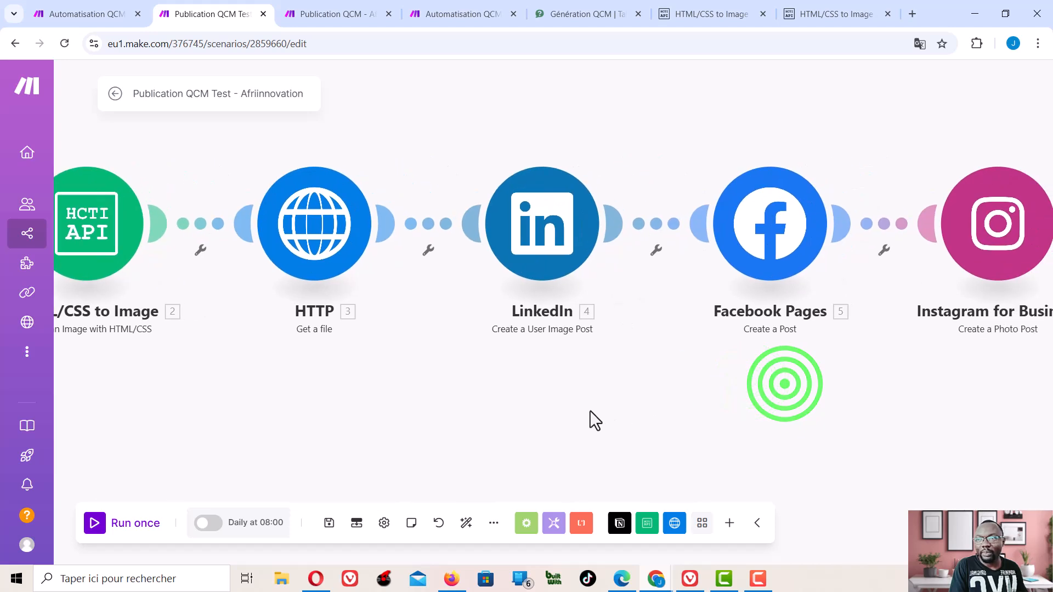
- Examine the LinkedIn module's file source, title, alt text, content mapping, visibility and feed distribution, and close its settings
click(545, 236)
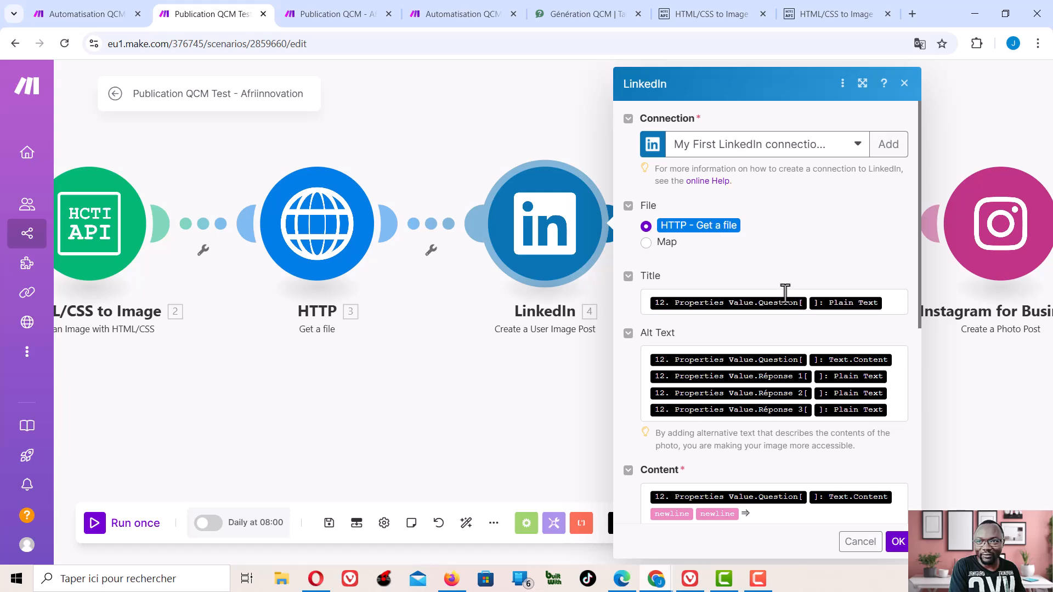
scroll(778, 294, down, 3)
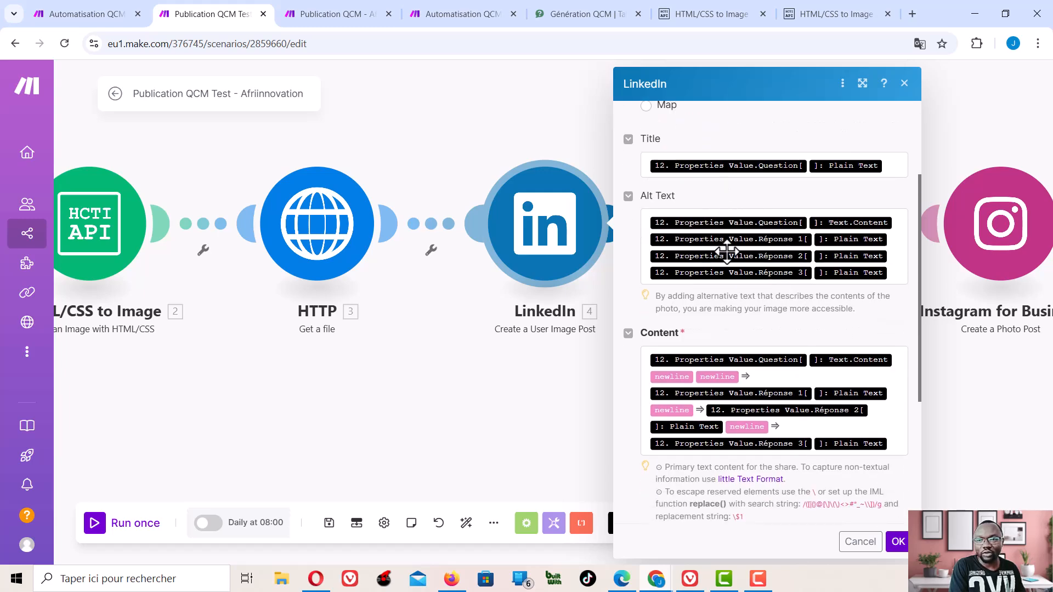
scroll(780, 291, up, 3)
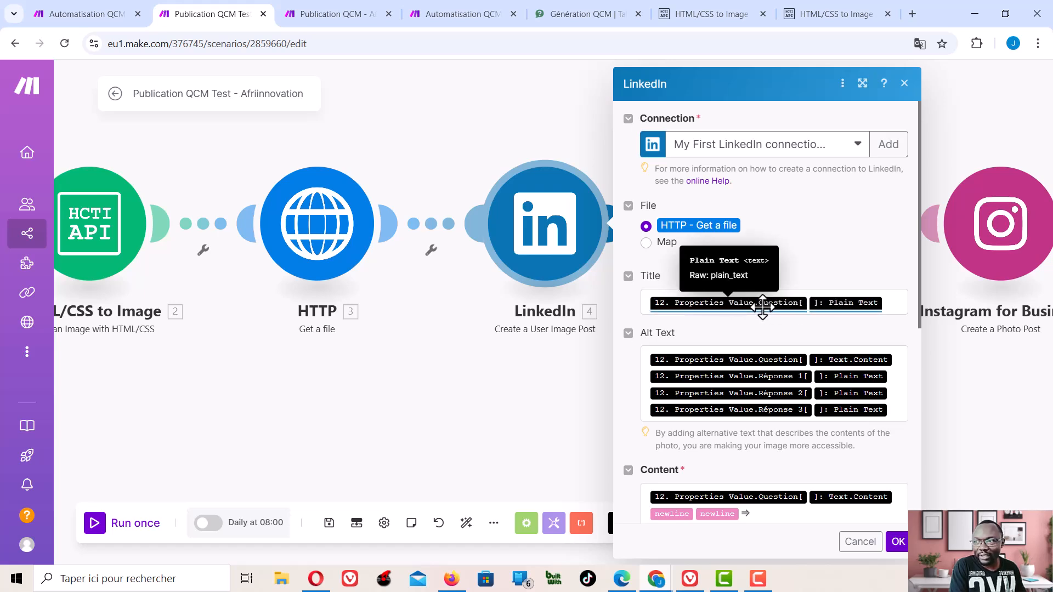
scroll(708, 293, down, 2)
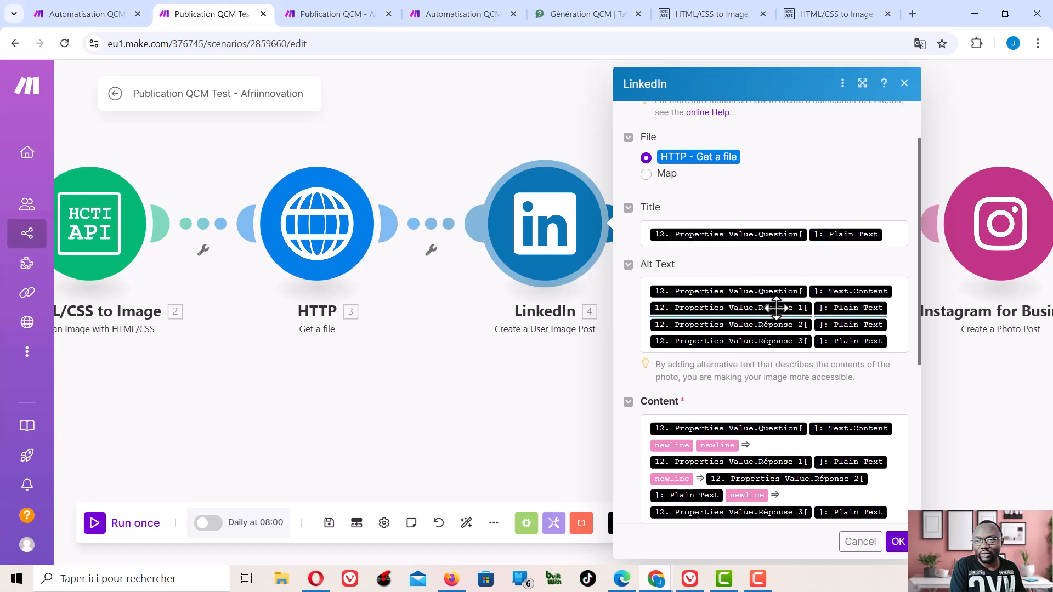
scroll(749, 300, down, 4)
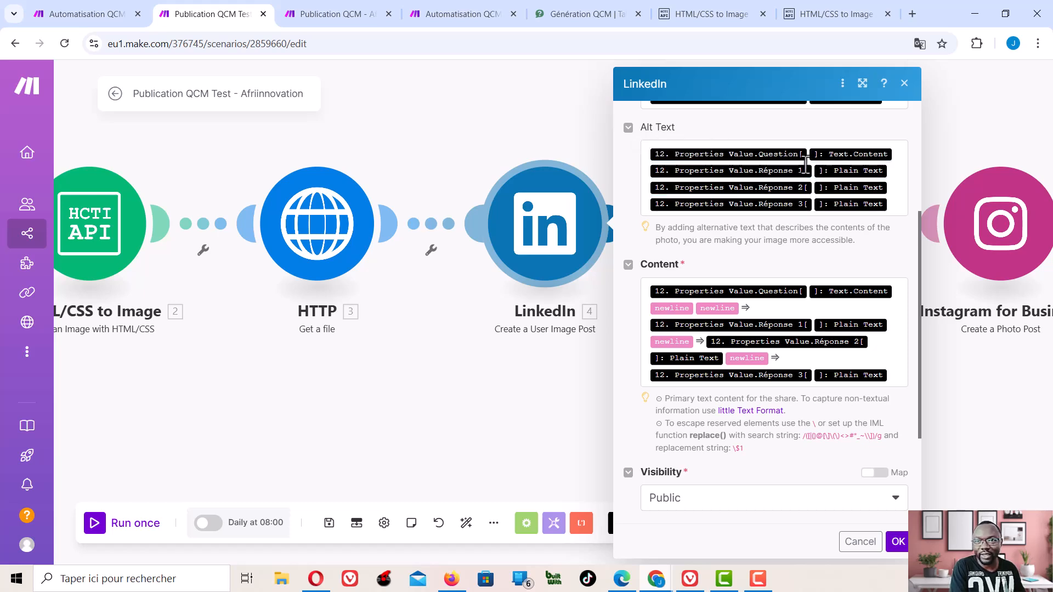
scroll(799, 215, down, 3)
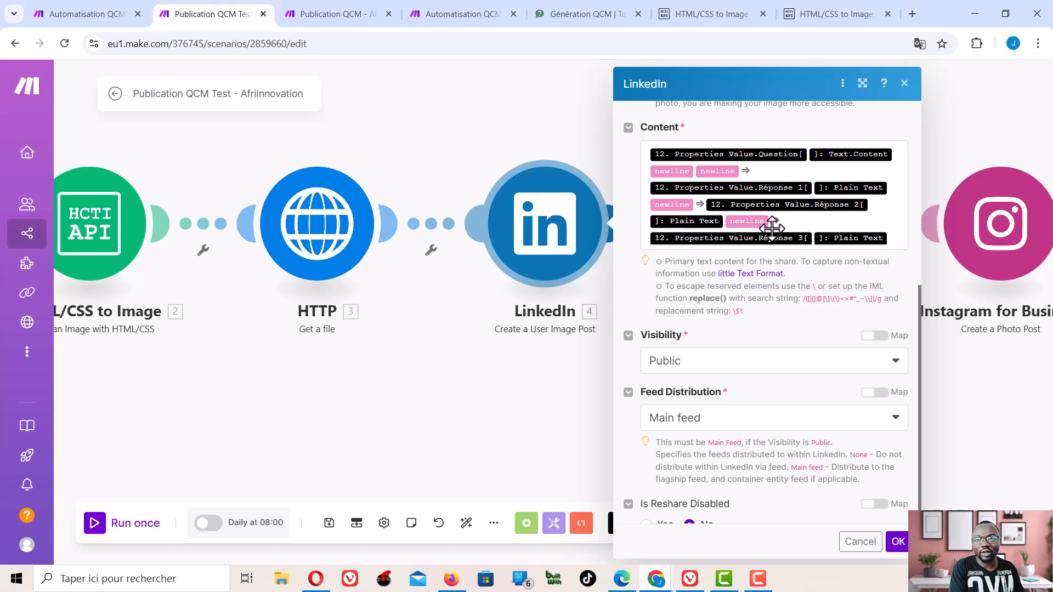
scroll(737, 325, down, 1)
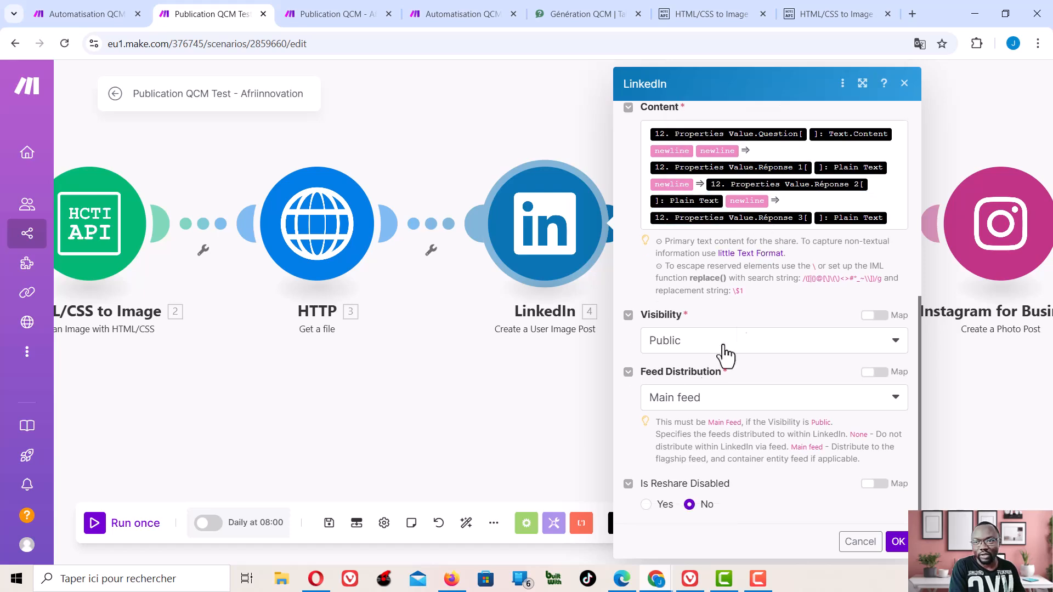
click(493, 439)
- Check the page, message mapping and image link in the Facebook Pages module, and close its settings
click(832, 397)
click(728, 231)
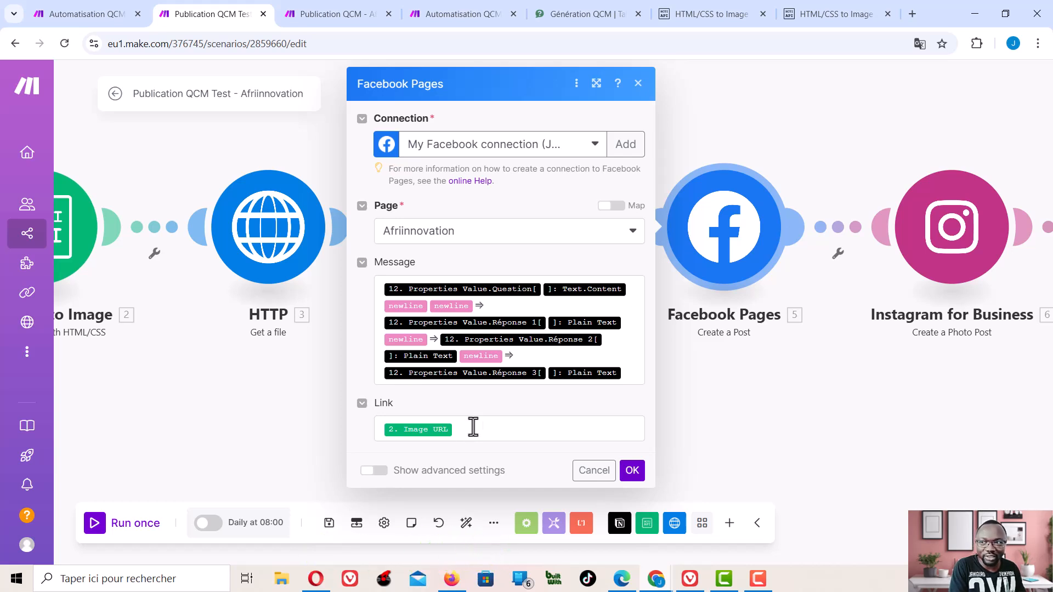
drag(851, 382, 658, 379)
- Review the Instagram for Business module's page, photo URL and caption mapping, and close its settings
click(759, 224)
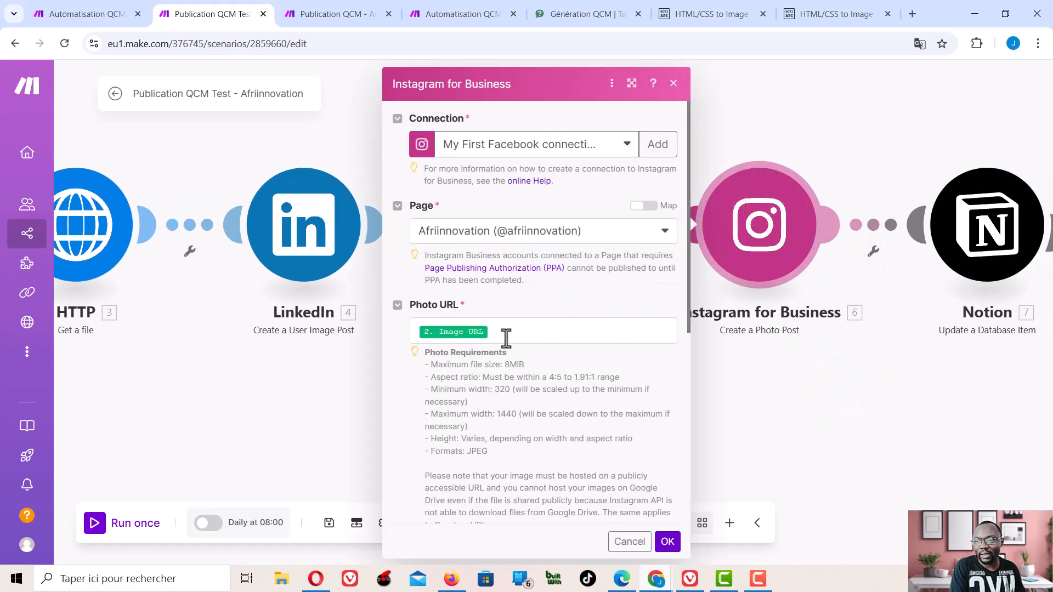
scroll(536, 236, down, 6)
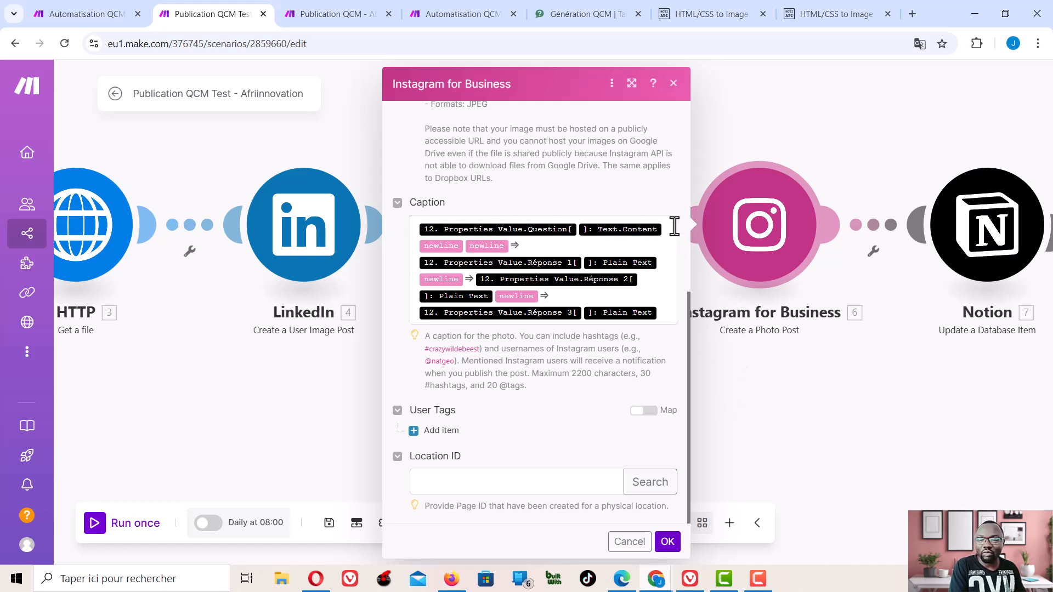
click(763, 341)
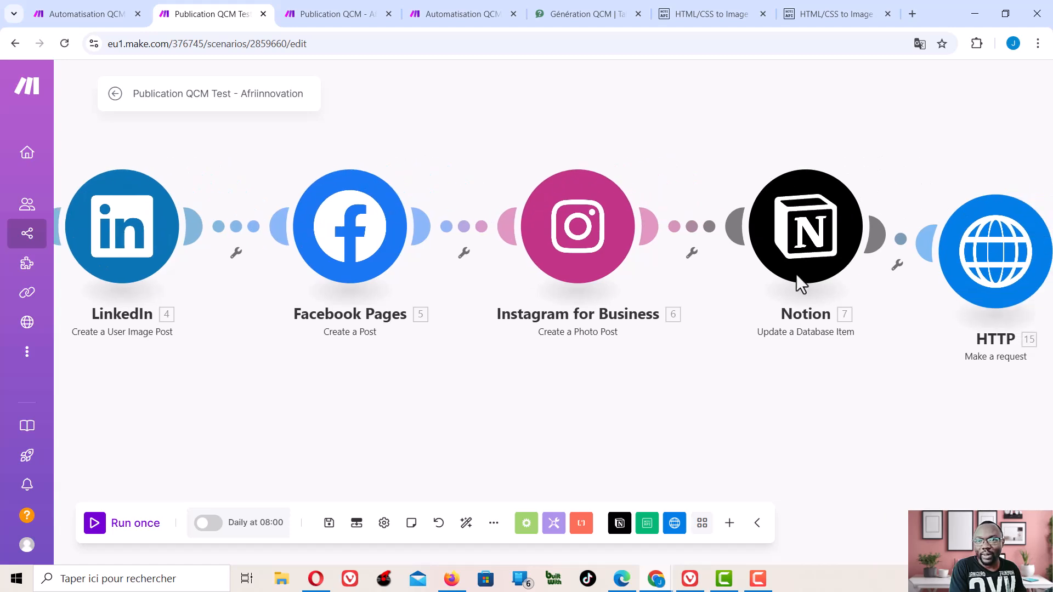
- Check the Statut field in the Notion Update a Database Item module, and close its settings
click(809, 234)
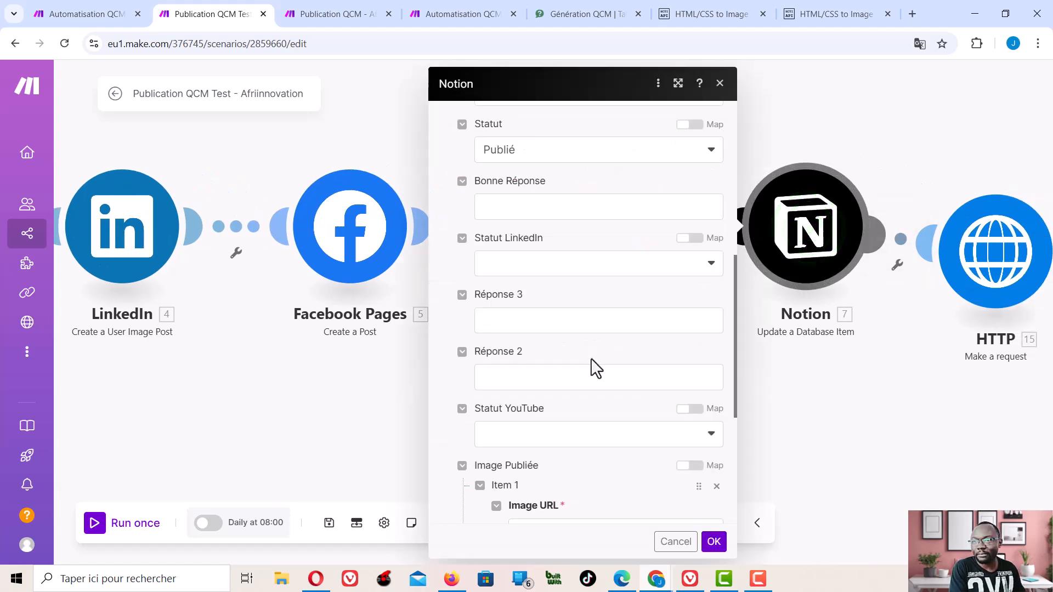
scroll(558, 208, up, 3)
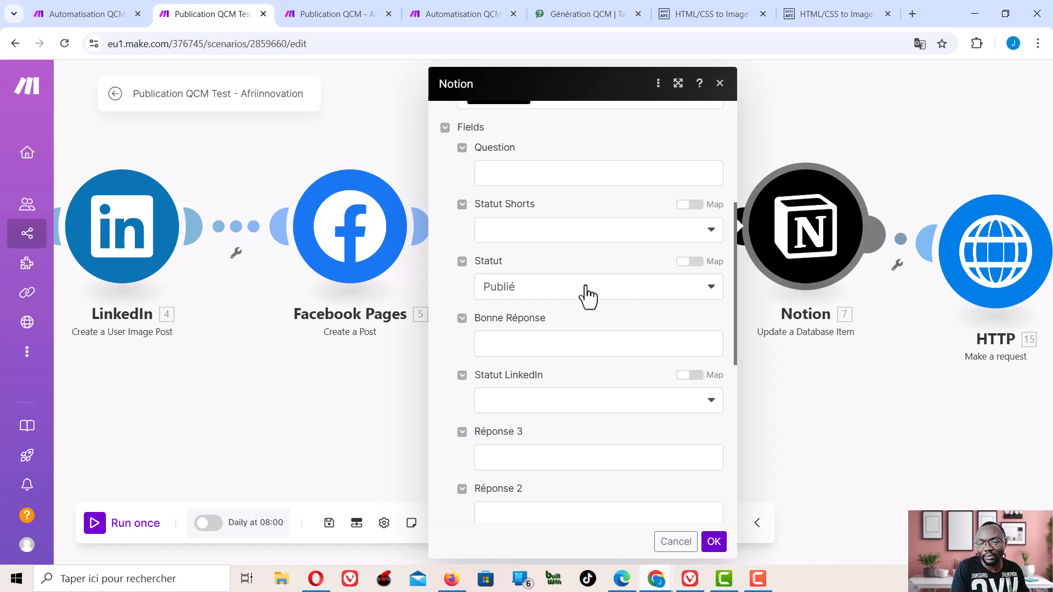
click(842, 410)
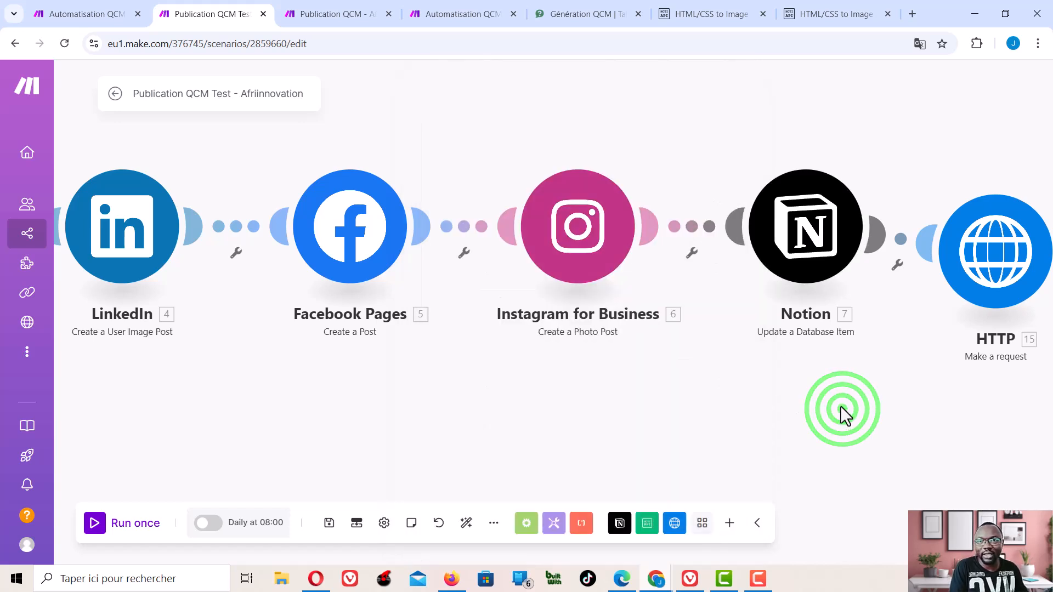
- Review the URL, method, content type and JSON request content of the final HTTP Make a request module, and close its settings
drag(324, 419, 516, 380)
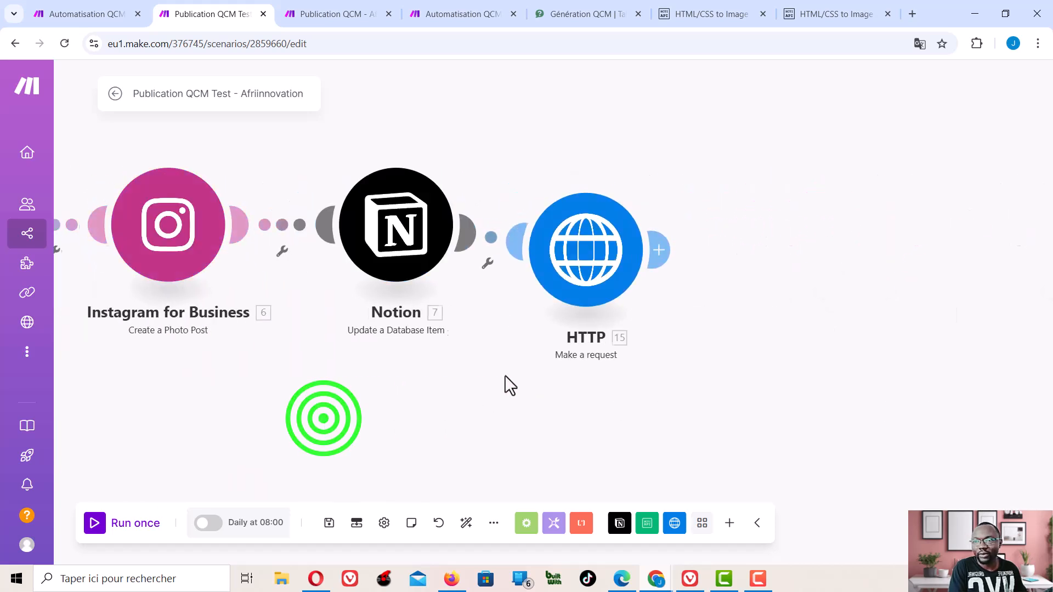
click(592, 262)
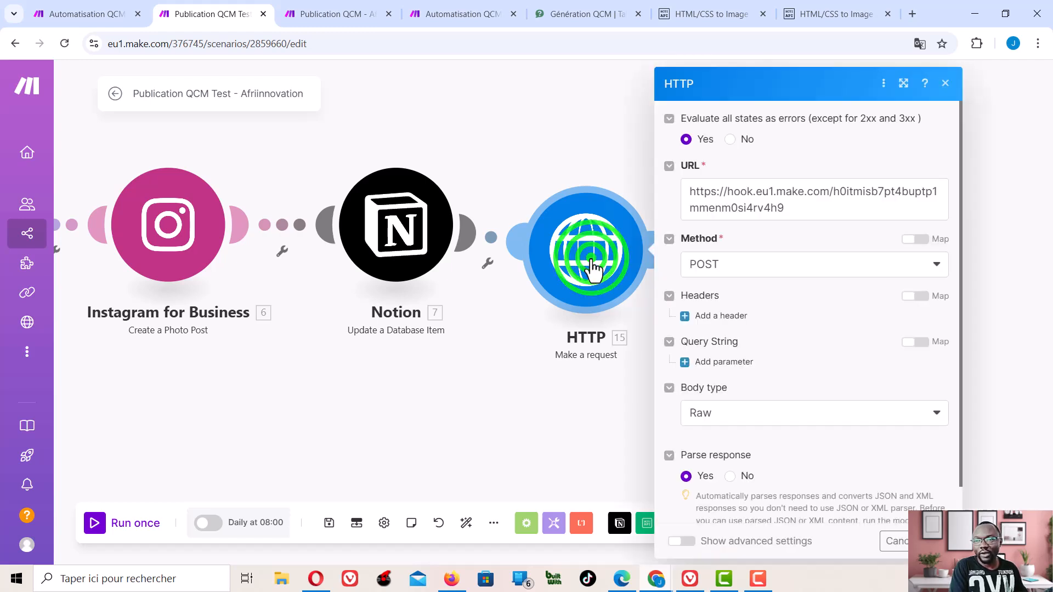
scroll(751, 444, down, 4)
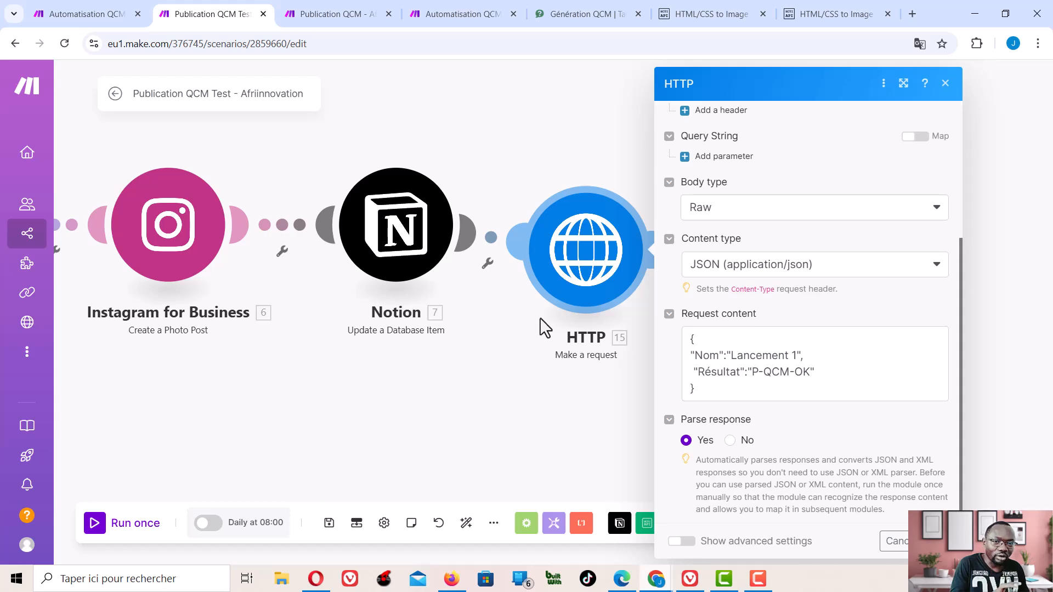
click(939, 542)
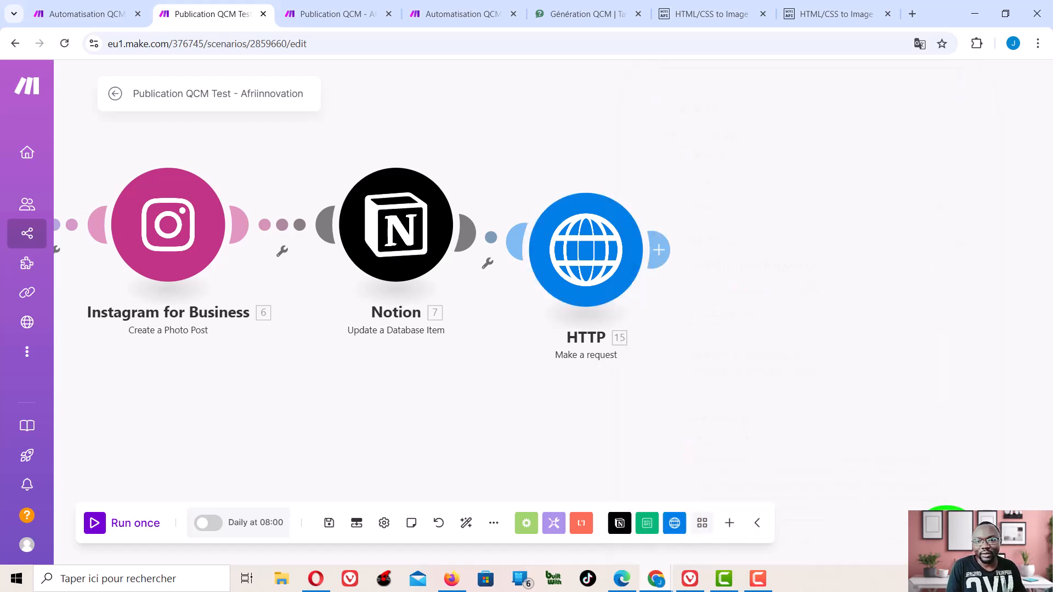
- Bring the whole scenario into view and run it once
drag(404, 396, 686, 367)
scroll(687, 366, down, 1)
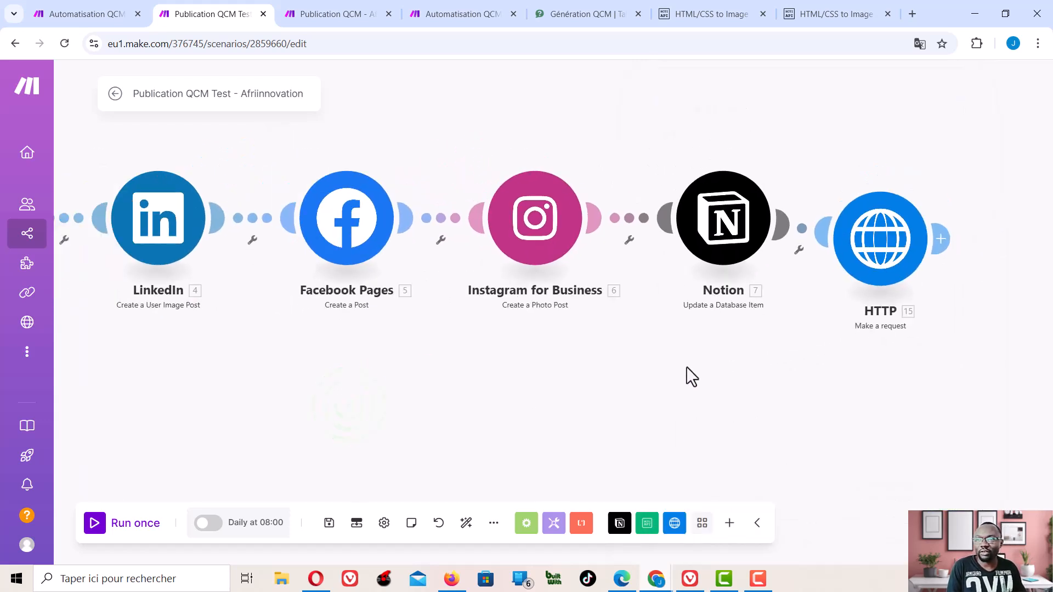
drag(375, 362, 496, 371)
scroll(483, 371, down, 1)
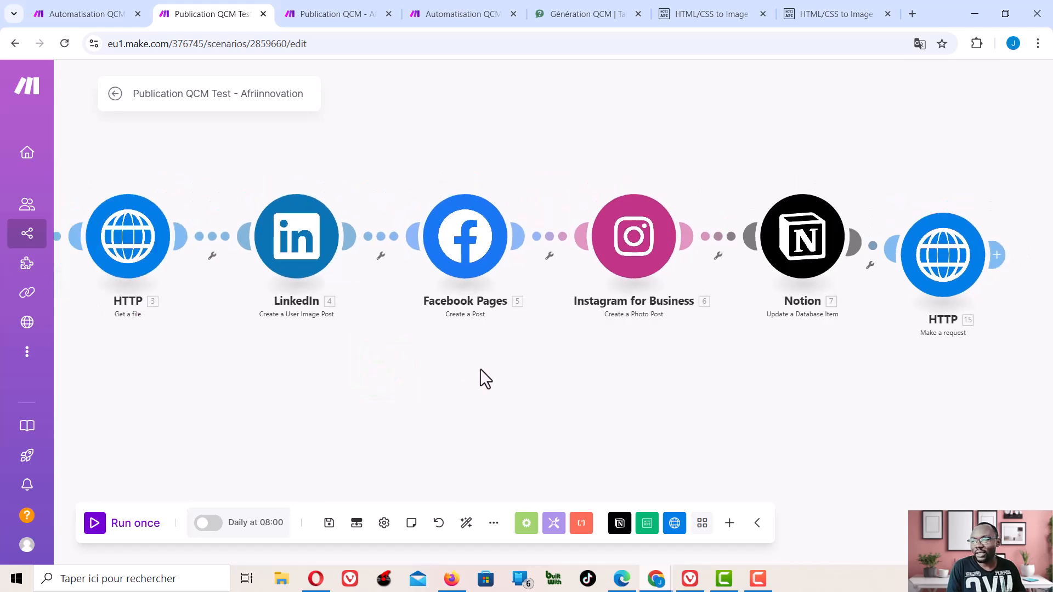
scroll(478, 370, down, 2)
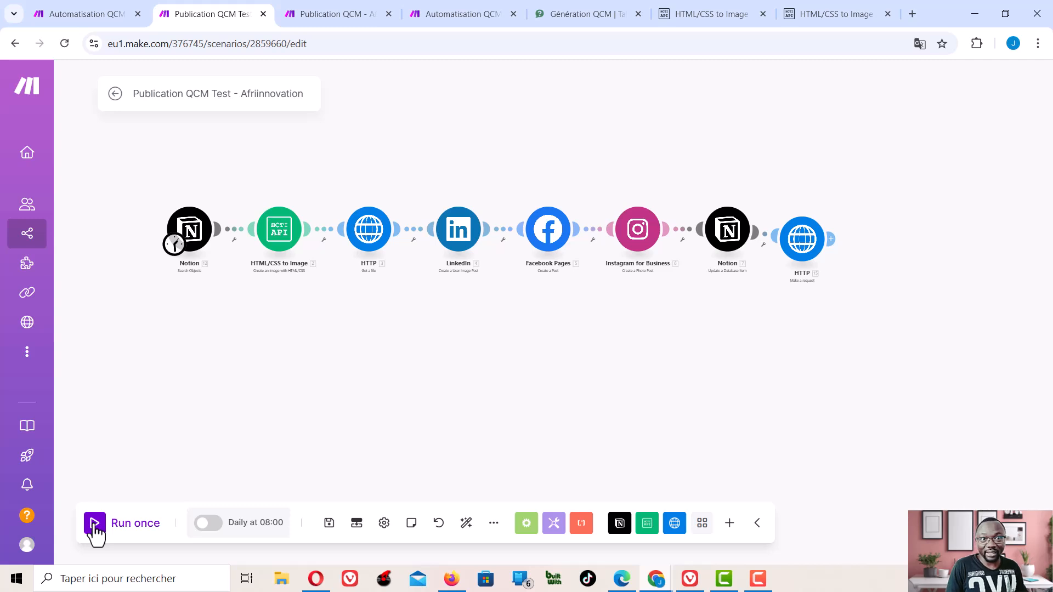
click(94, 523)
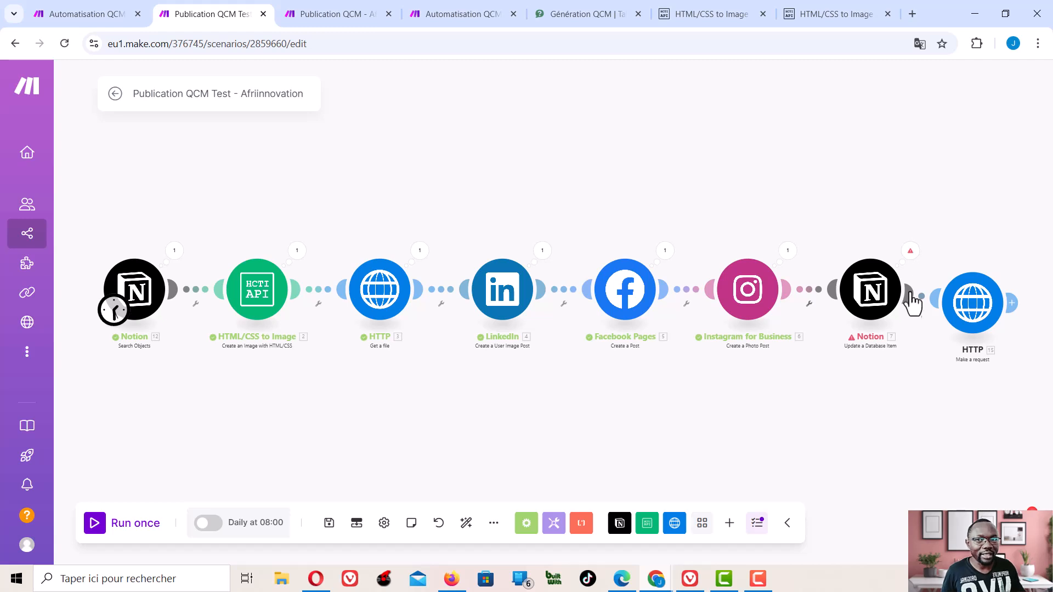
- Read the error details of the Notion Update a Database Item operation and close them
drag(907, 391, 778, 377)
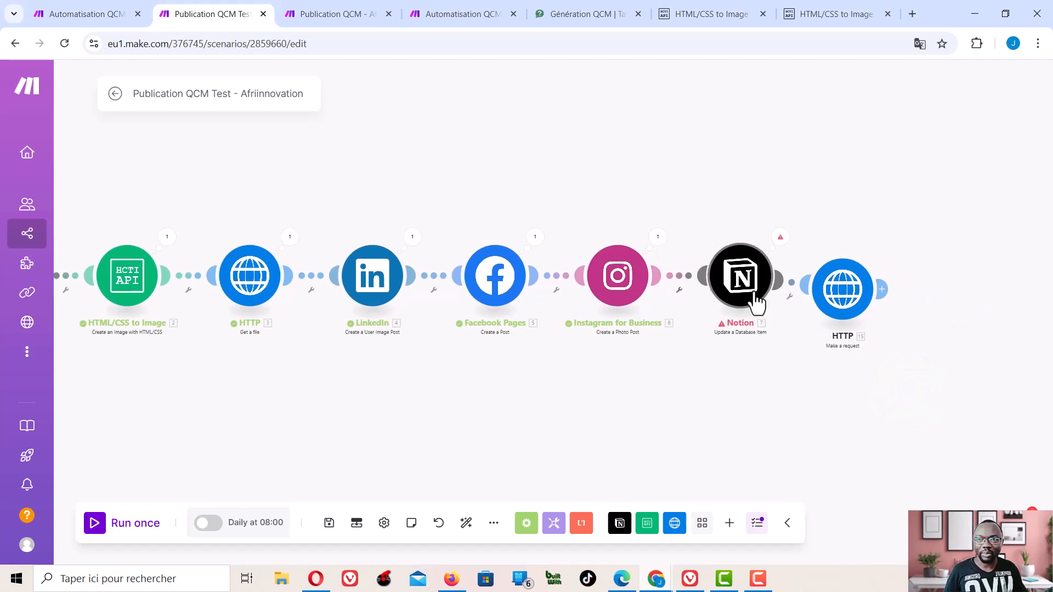
click(780, 237)
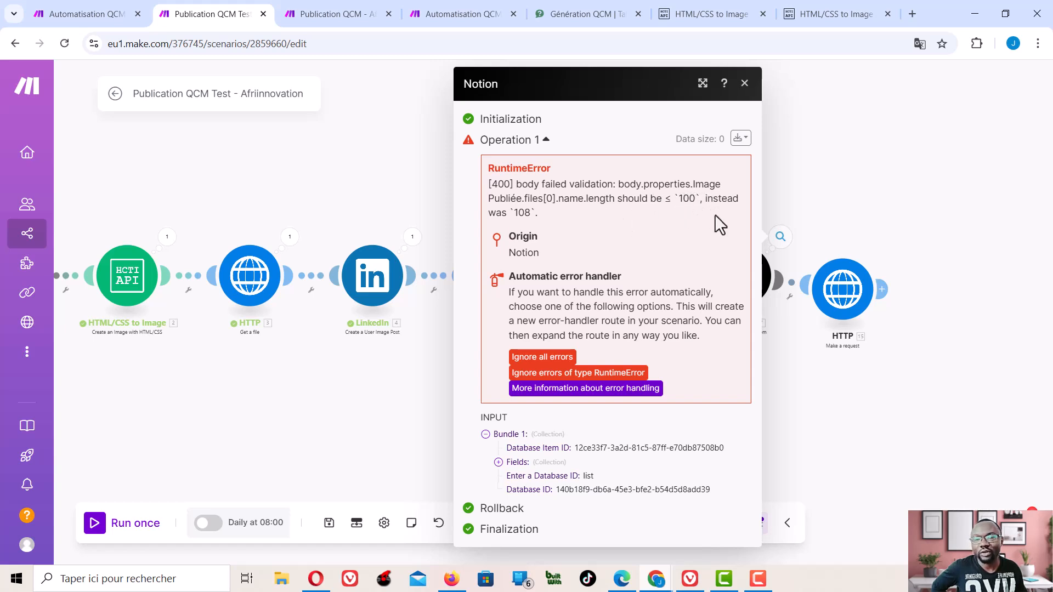
click(817, 407)
- Open the Notion Update a Database Item settings and clear the File Name mapping of the Image Publiée item
click(745, 283)
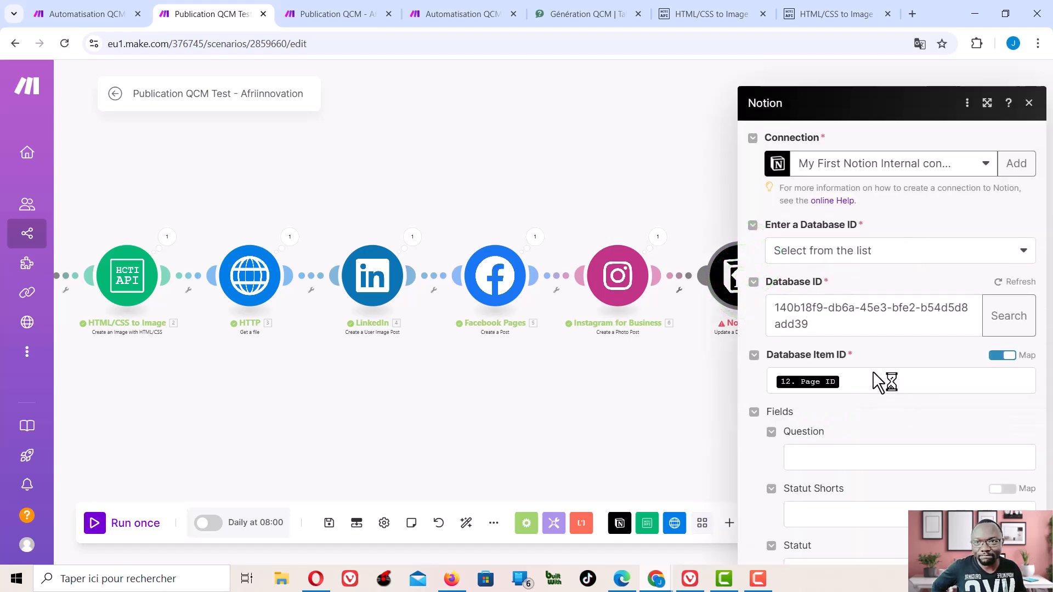
scroll(900, 352, down, 7)
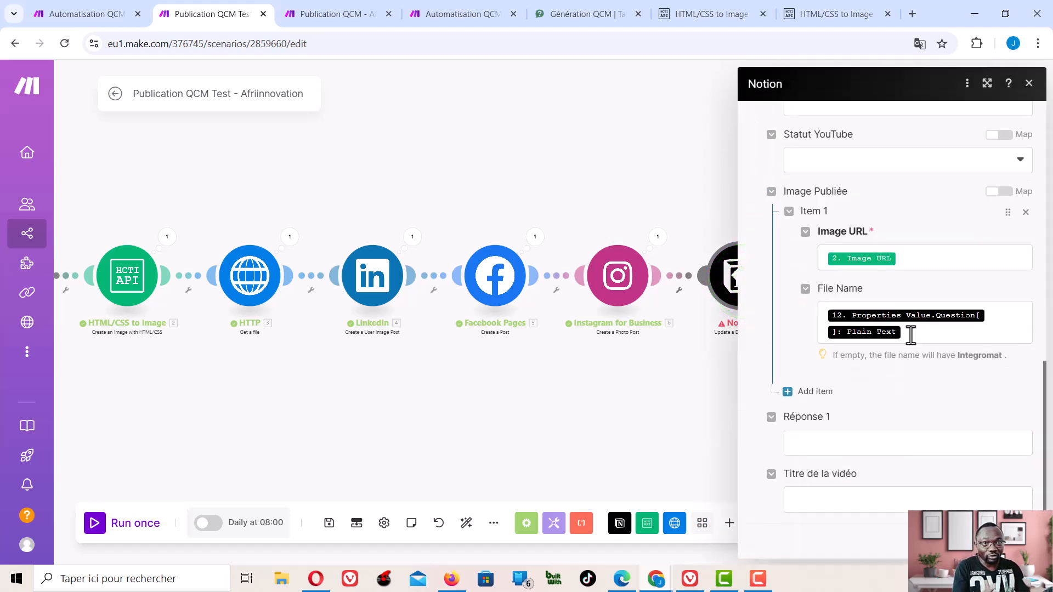
click(925, 334)
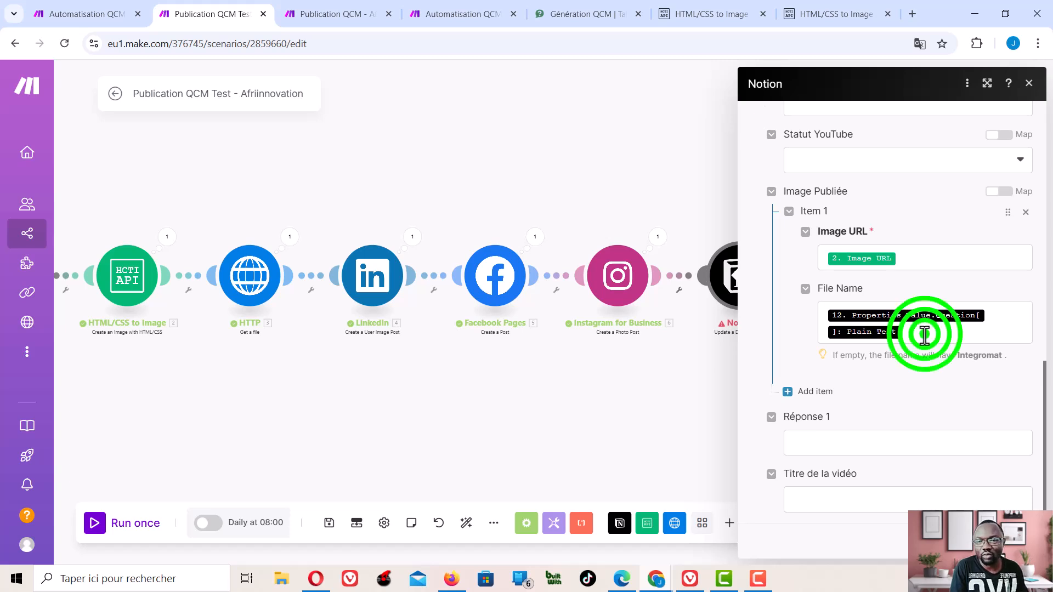
drag(925, 334, 829, 318)
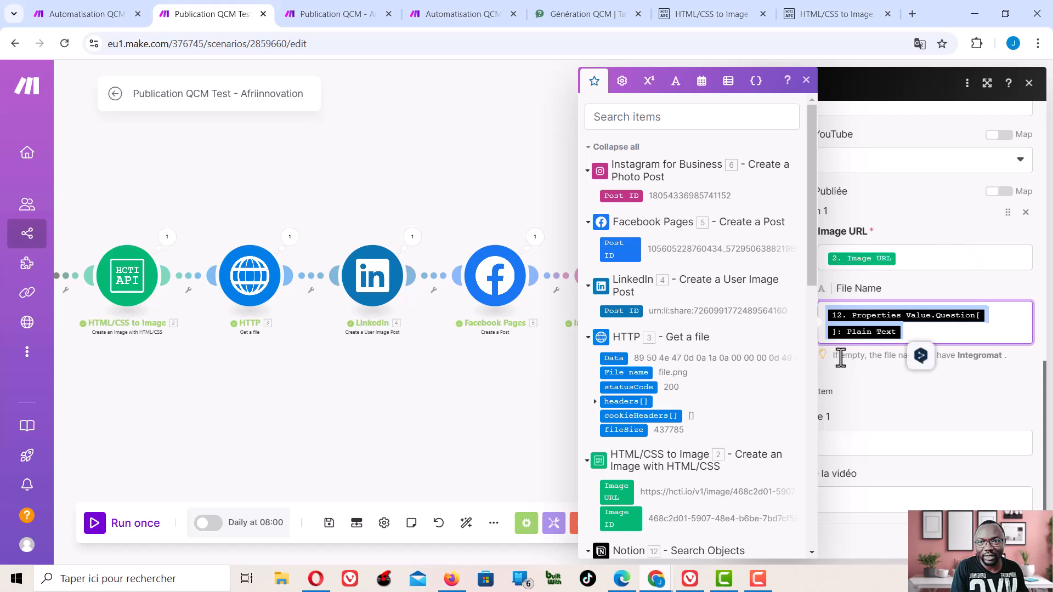
key(BackSpace)
- Search the functions for "sub" and insert the substring function into the empty File Name field
click(858, 330)
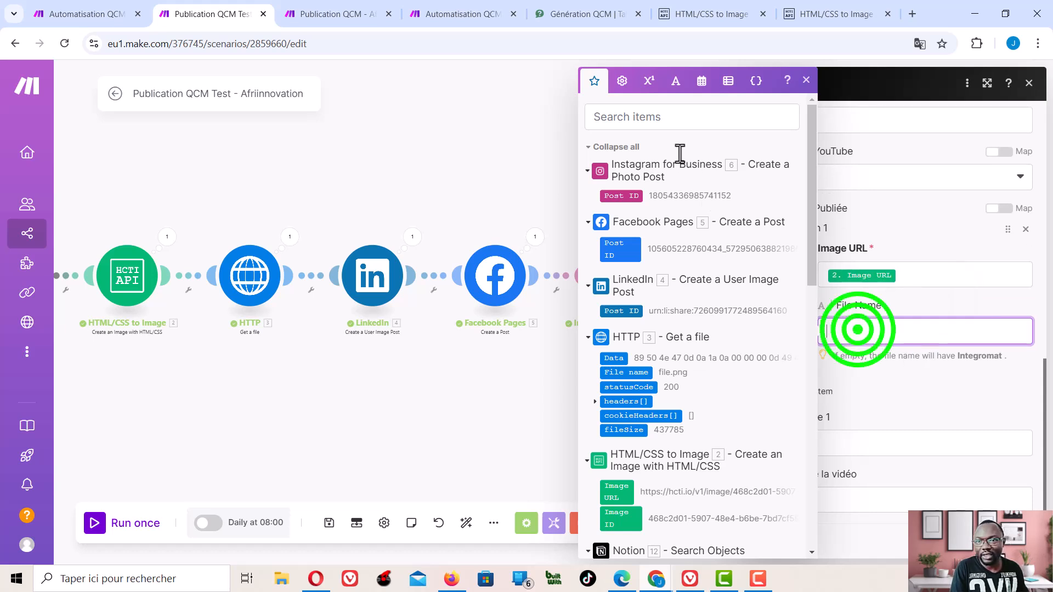
click(649, 125)
text(sub)
click(620, 381)
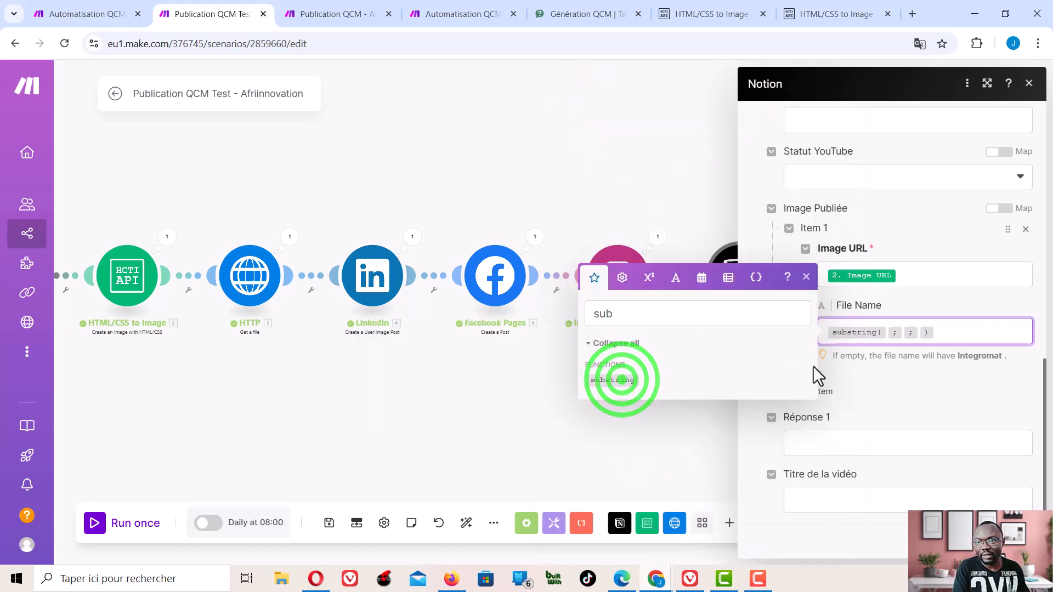
- Complete the File Name substring with the Notion title's Text Content, start 0 and end 80, and save the module settings
click(887, 332)
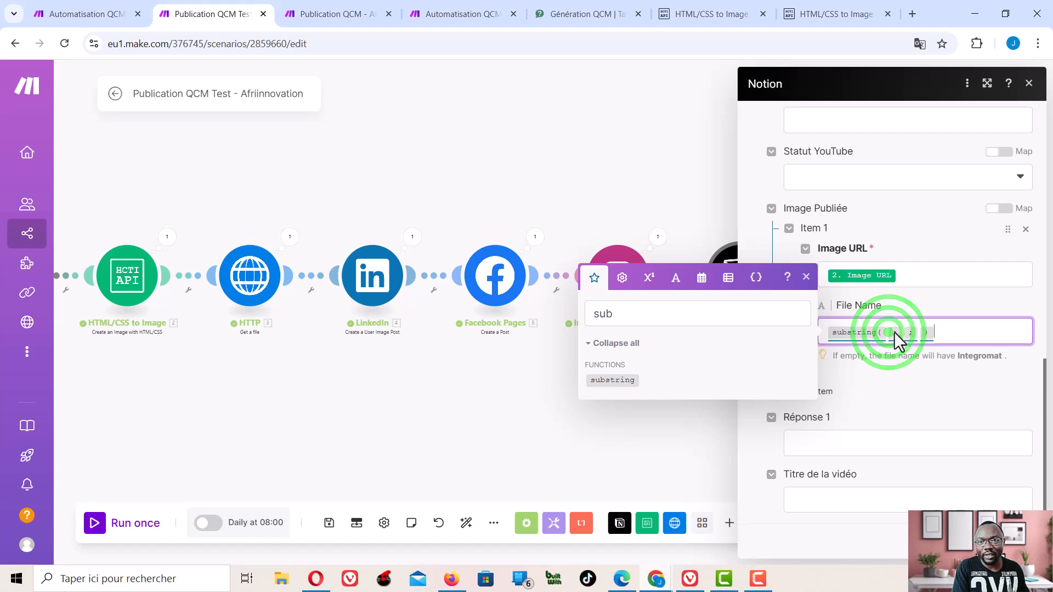
click(886, 329)
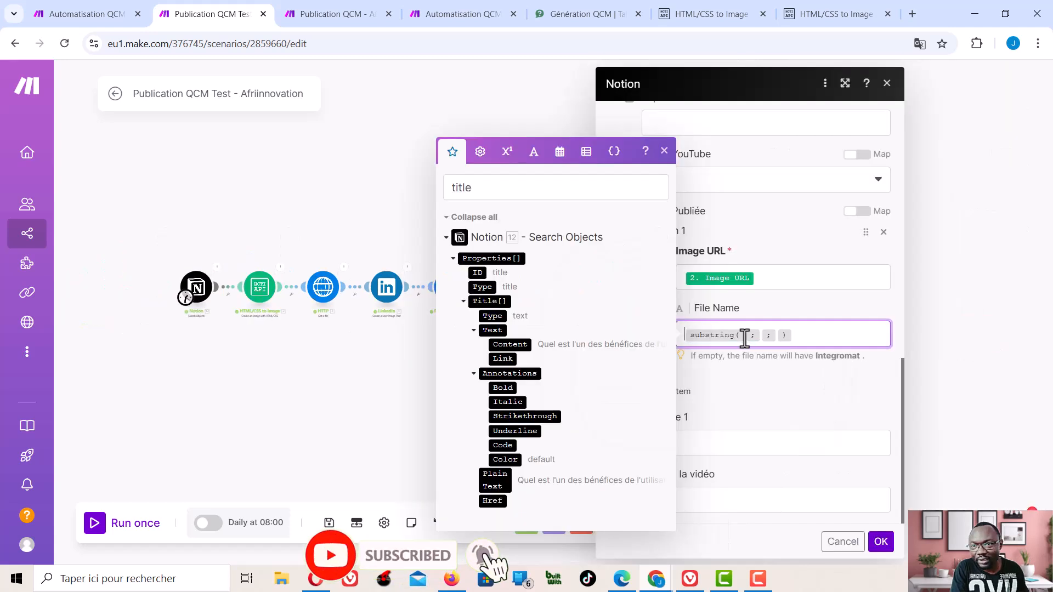
click(745, 335)
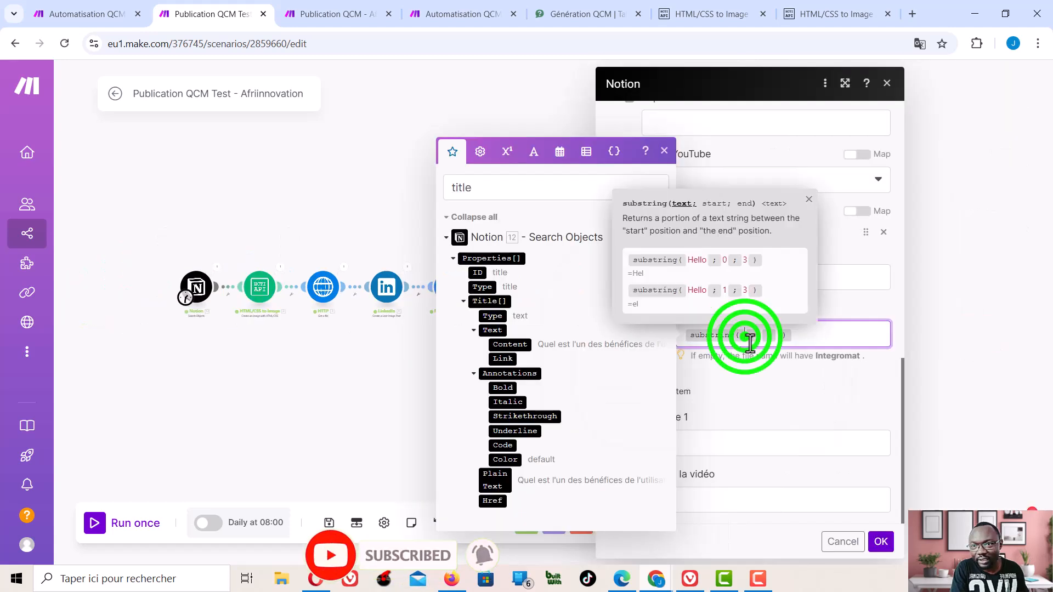
click(521, 344)
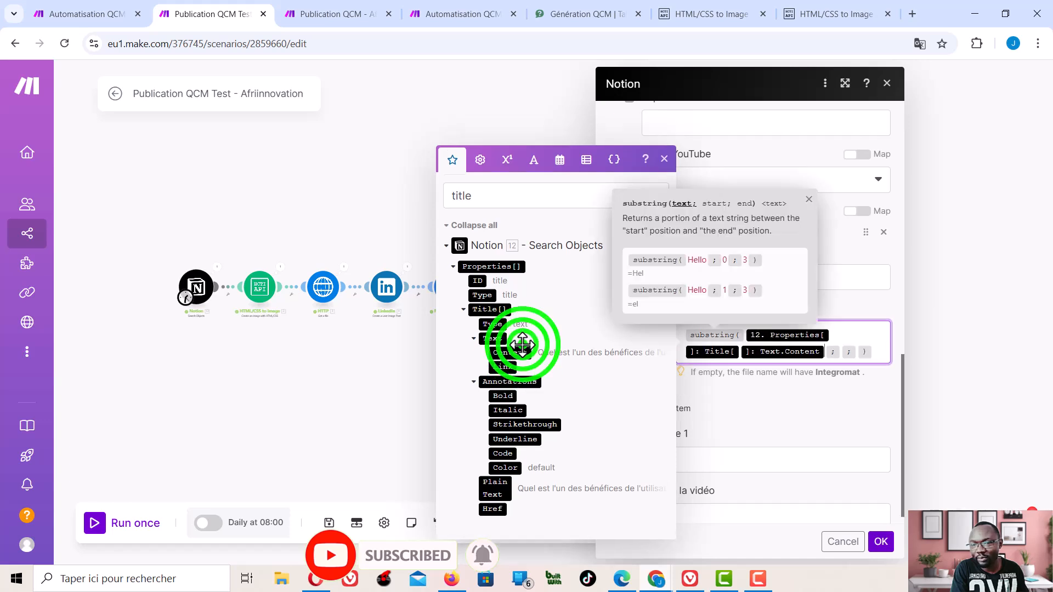
click(840, 352)
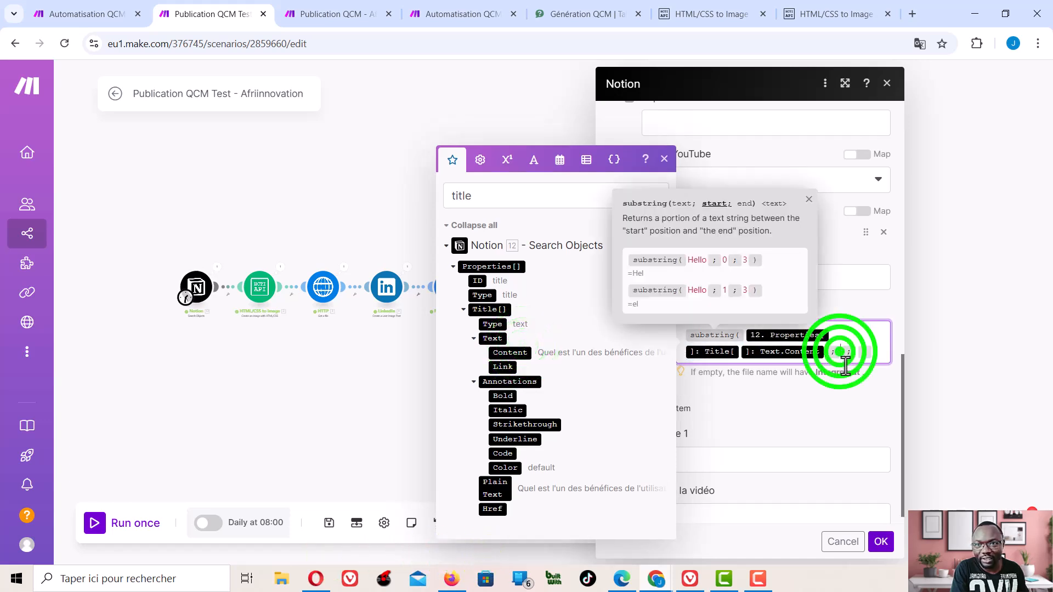
text(0)
click(864, 352)
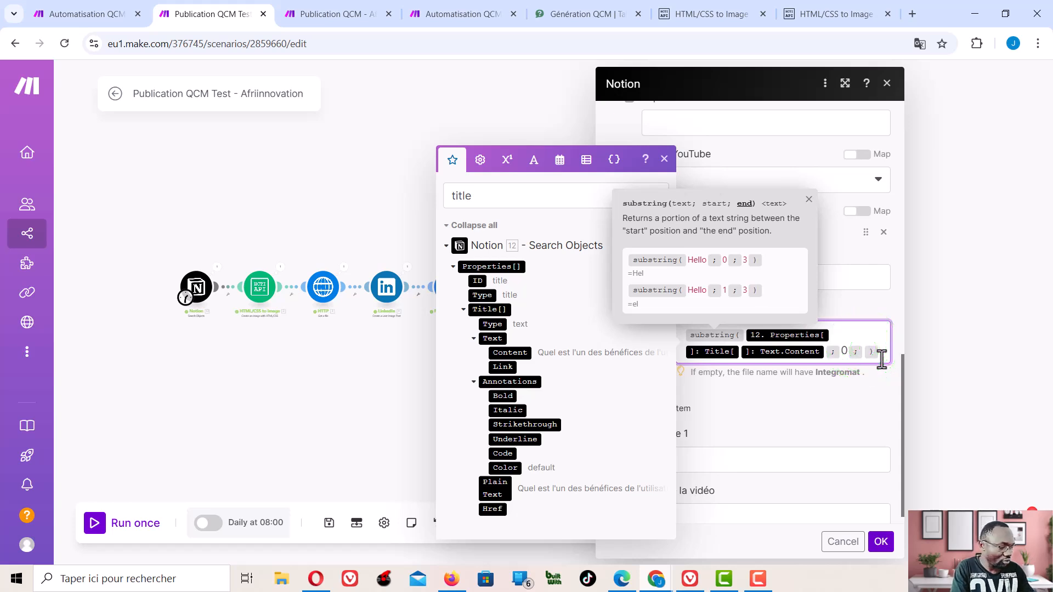
text(80)
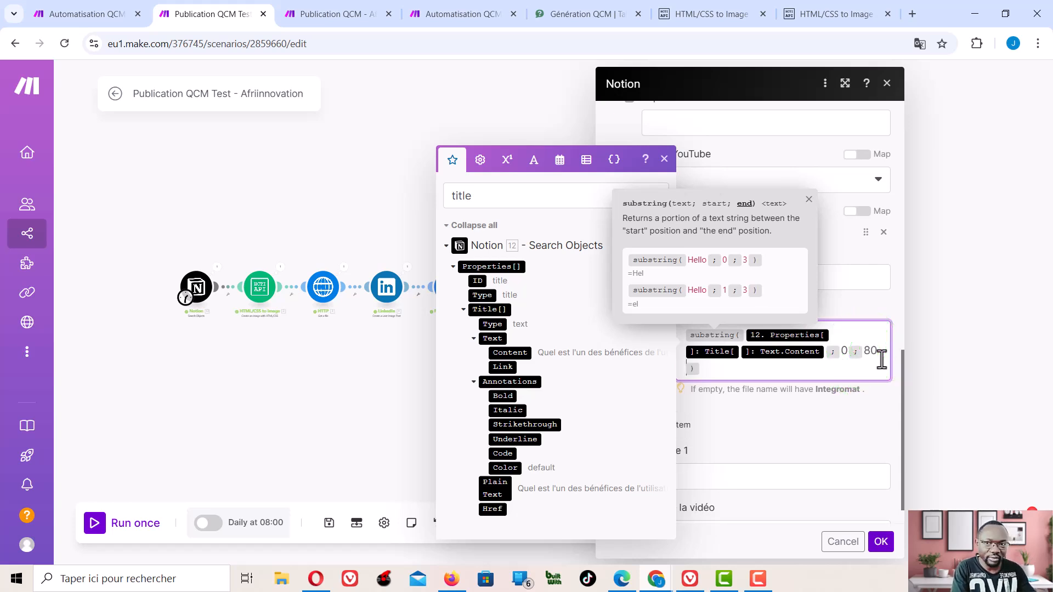
click(883, 542)
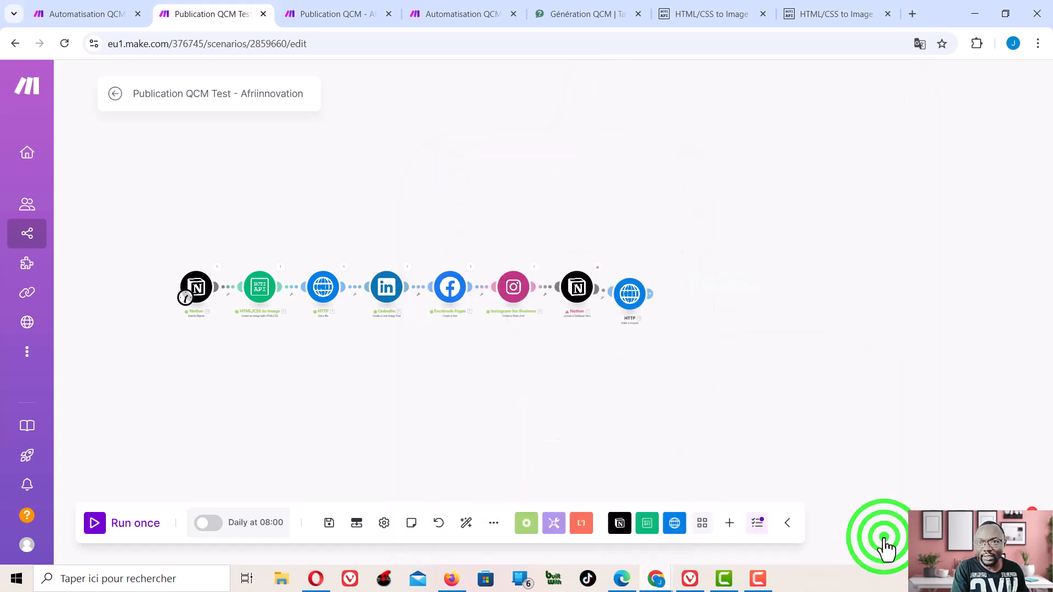
- Run the whole scenario once and inspect the output of the Notion Update a Database Item operation
drag(574, 449, 778, 389)
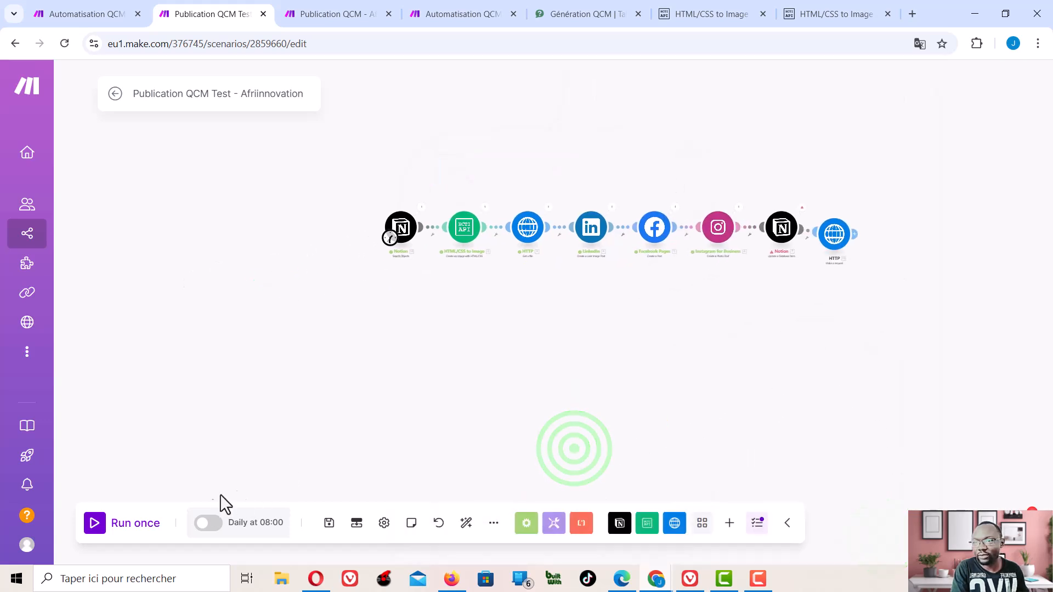
click(105, 524)
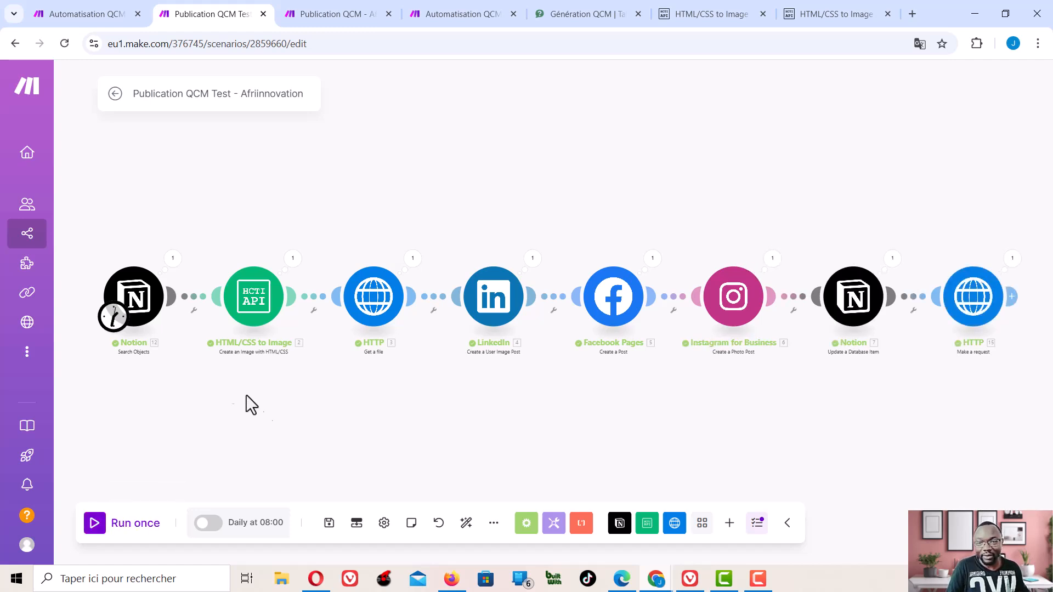
click(893, 258)
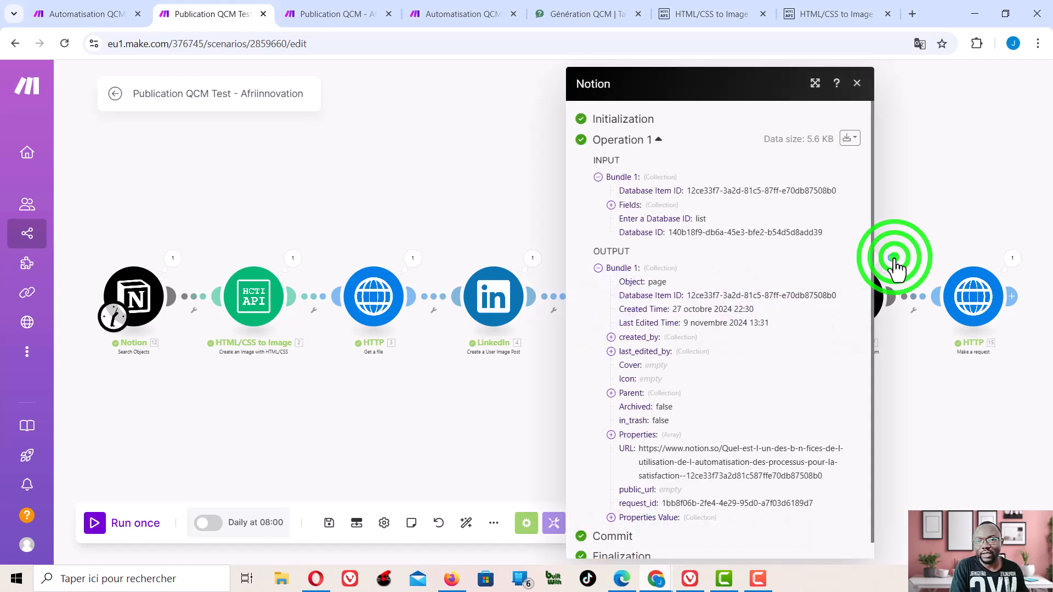
click(959, 194)
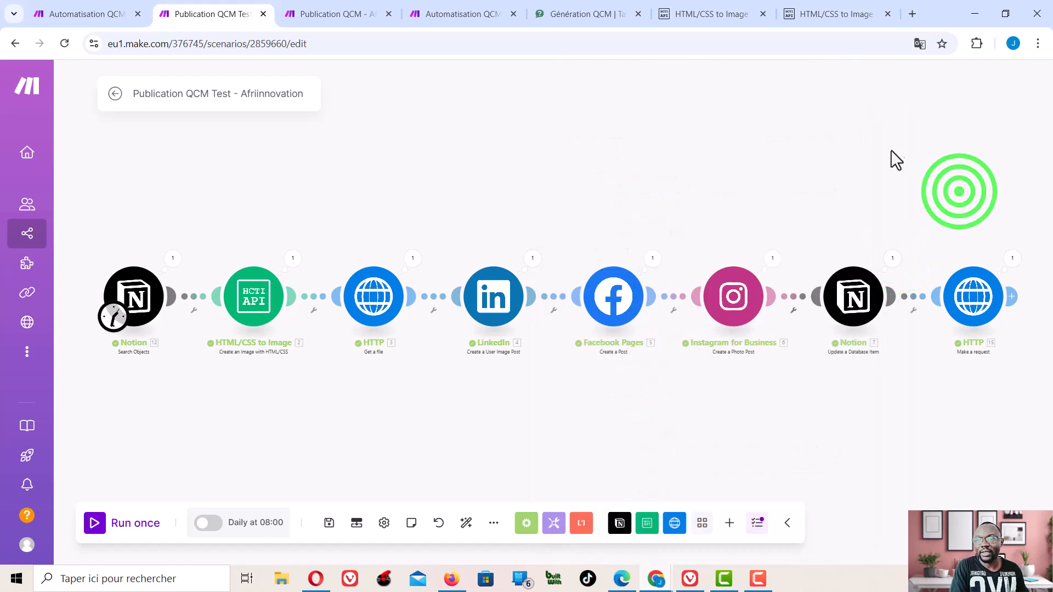
- Switch to the Notion Génération QCM database, reload it and check the Statut and Dernière modification columns in Table Filtrée
click(577, 16)
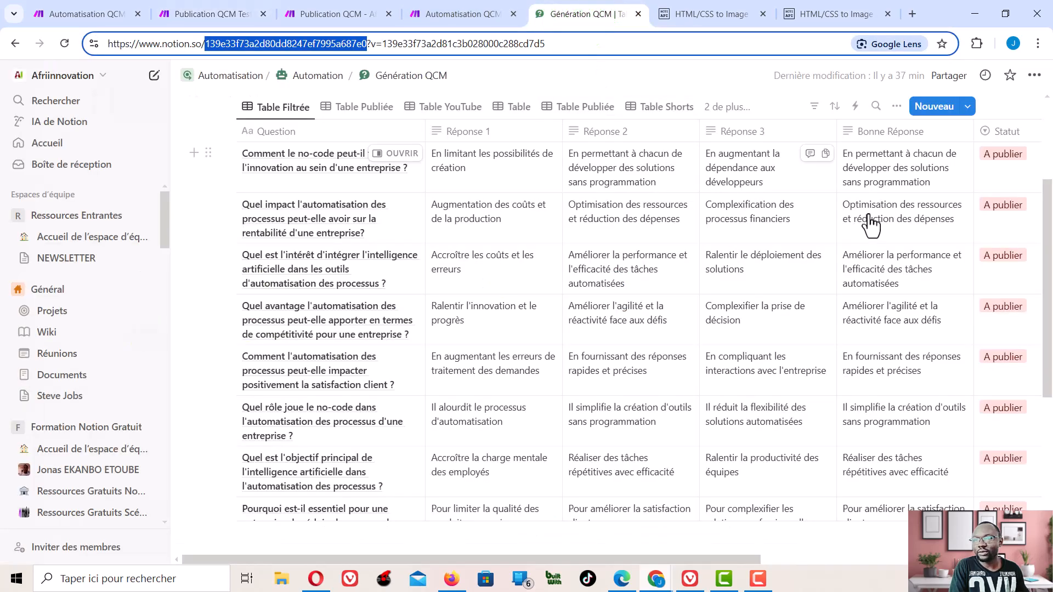
click(1025, 111)
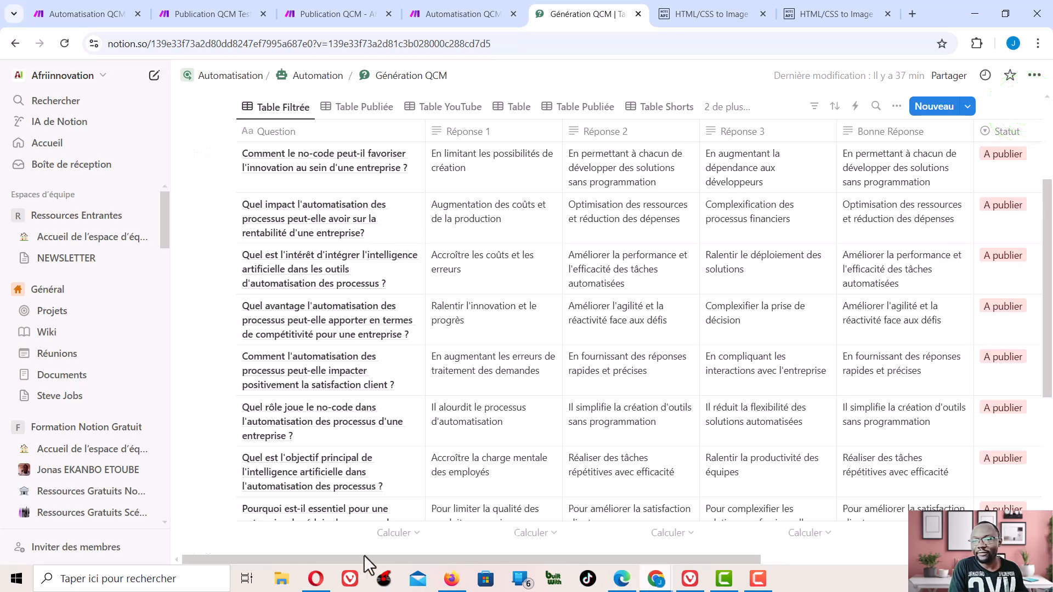
drag(271, 559, 538, 564)
scroll(641, 380, down, 5)
scroll(640, 379, down, 1)
click(68, 46)
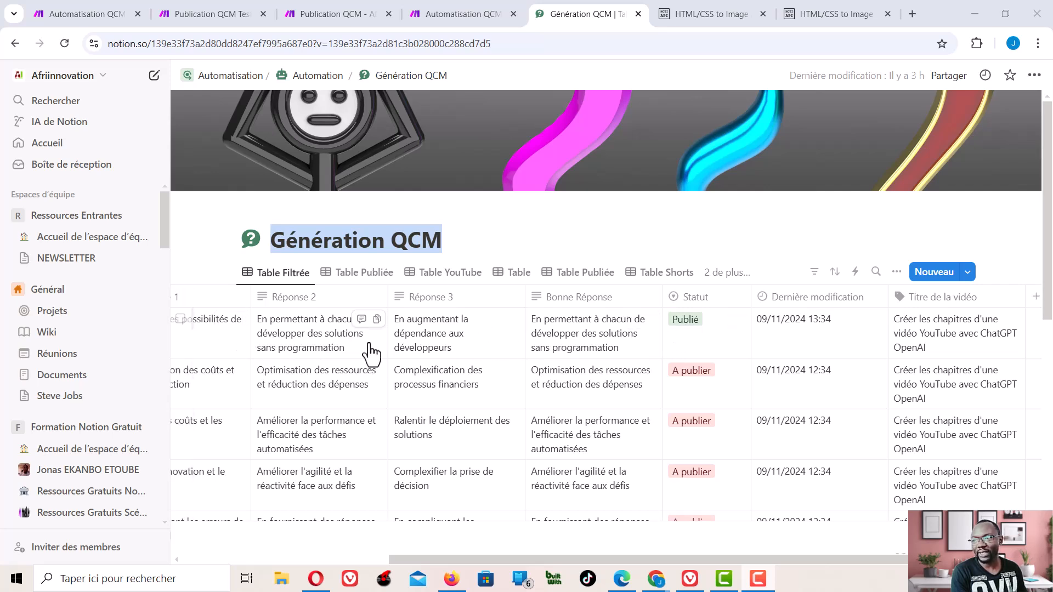
click(850, 325)
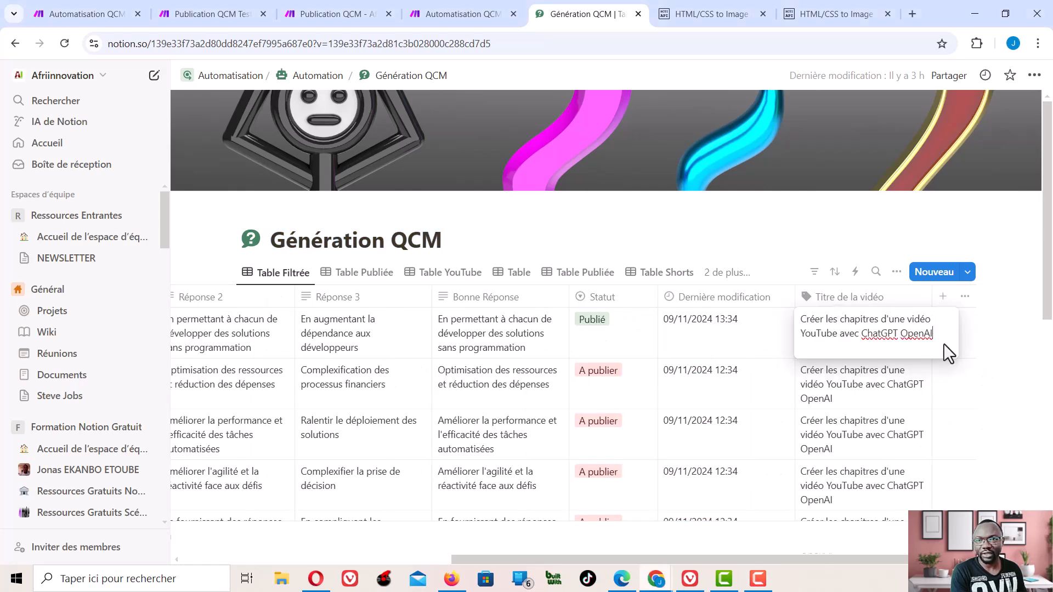
drag(833, 560, 736, 555)
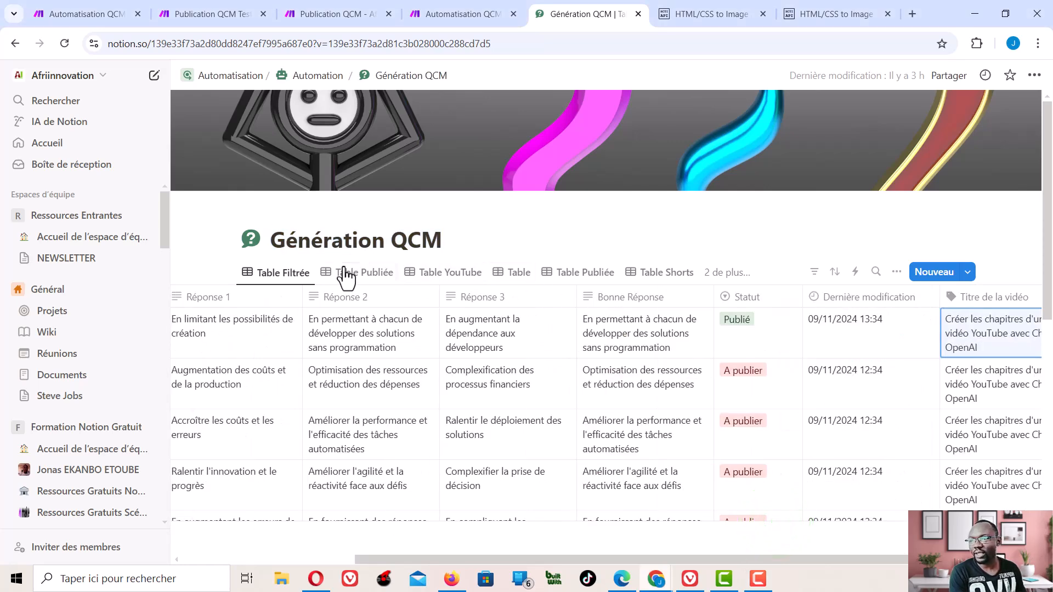
- Show the Table view of the database and open the first row's Image Publiée file
click(721, 275)
click(682, 381)
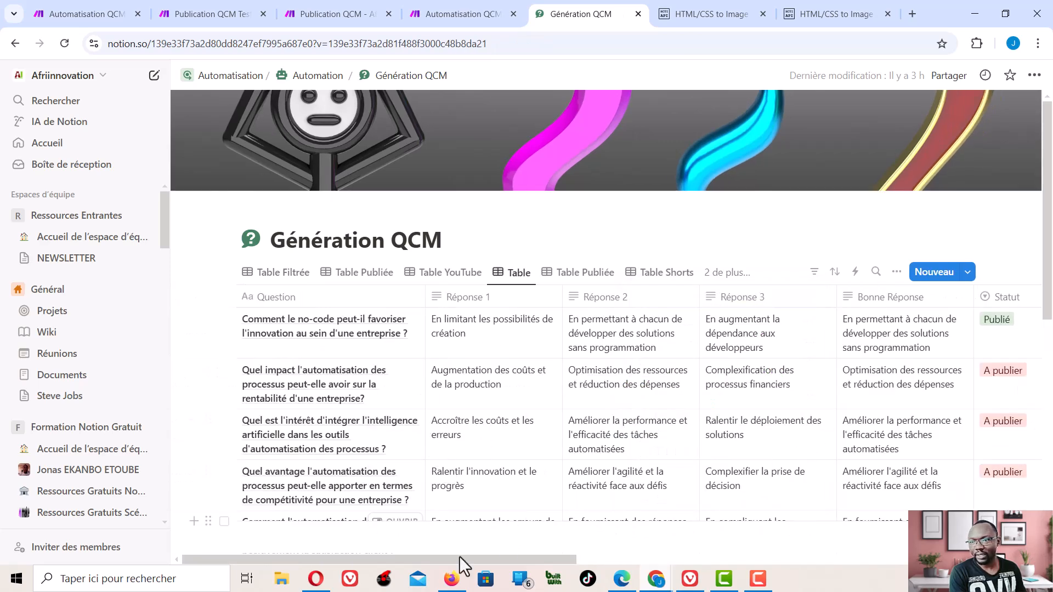
drag(433, 559, 847, 555)
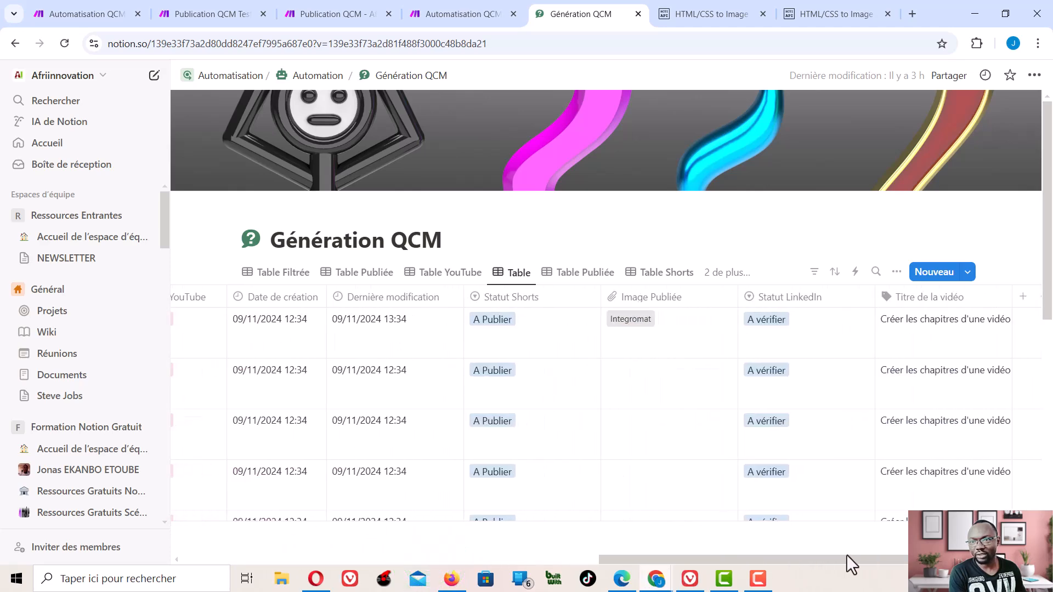
click(636, 323)
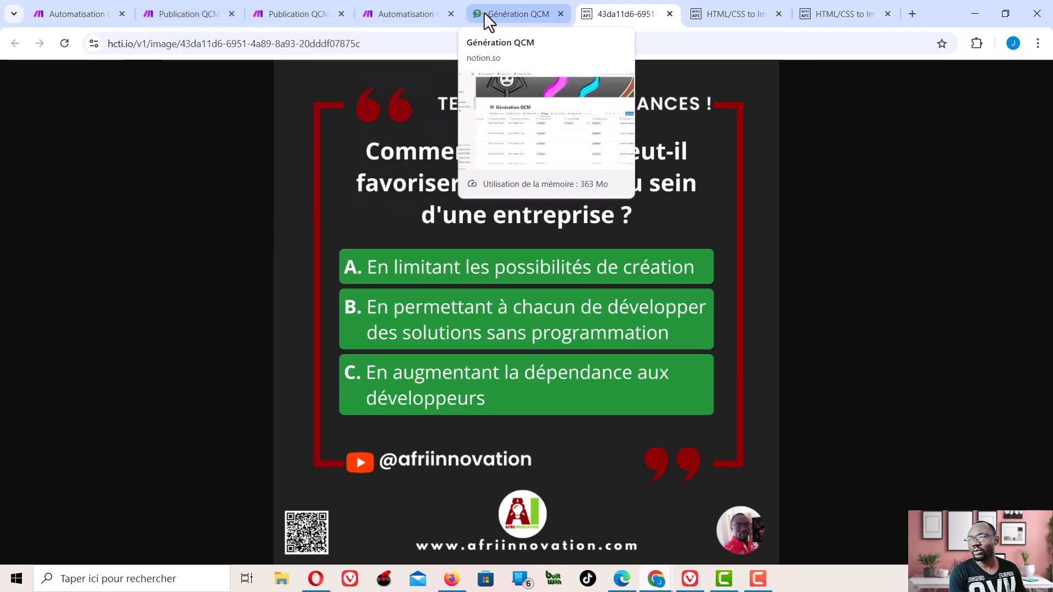
- Revisit the Make scenario, then return to the Notion database and show its Table Filtrée view
click(484, 13)
click(194, 12)
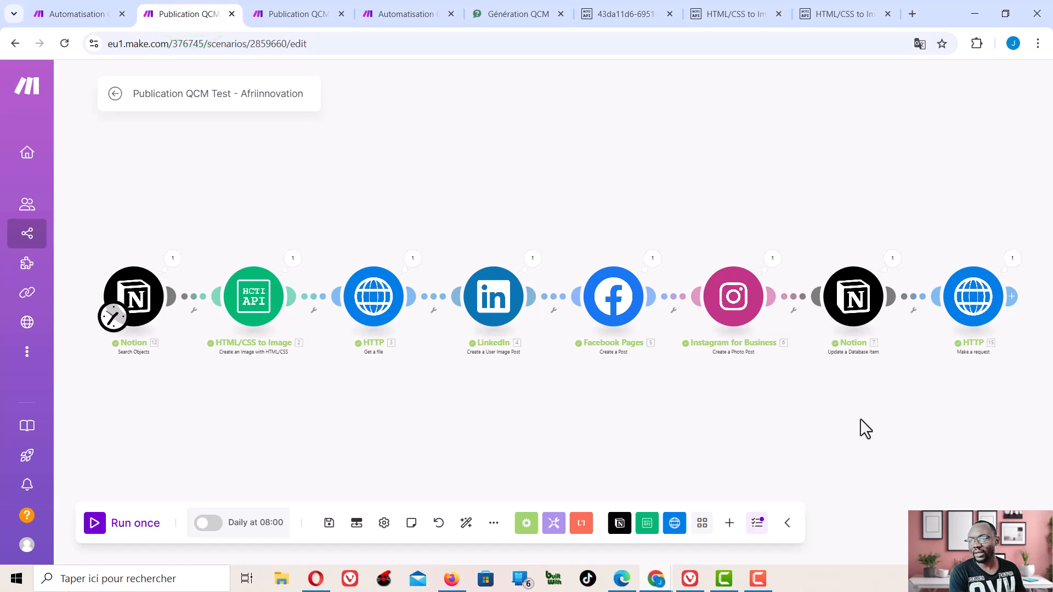
click(499, 15)
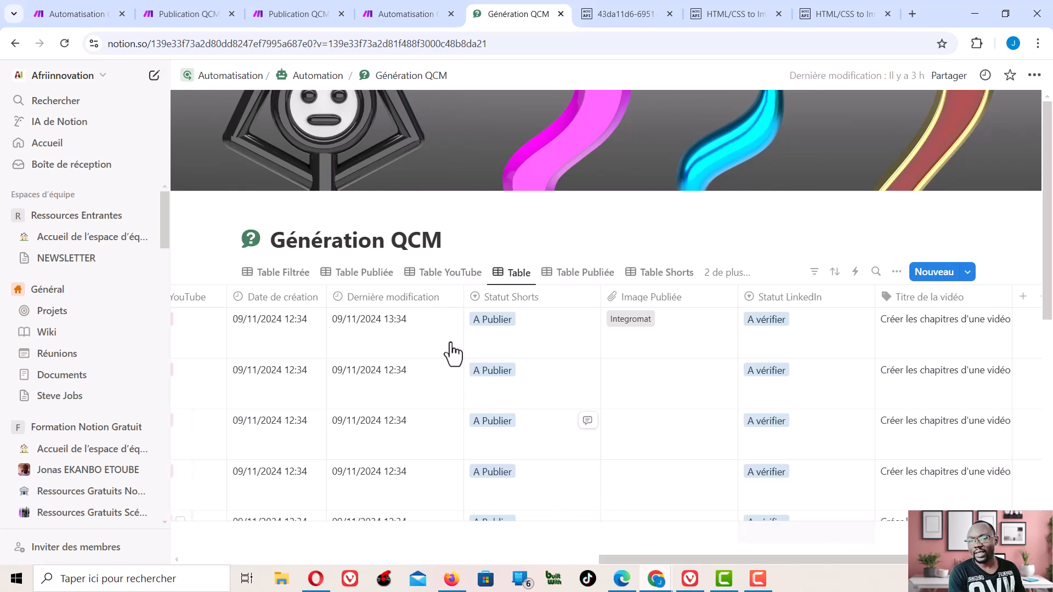
click(279, 272)
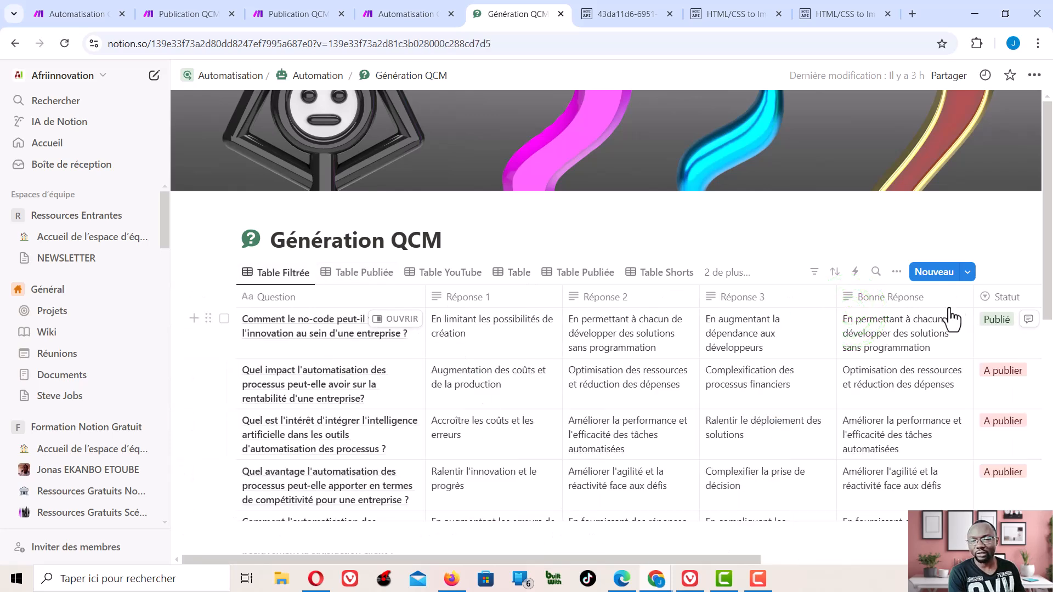
- Open the LinkedIn profile in a new browser tab and look through its Activité section for recent posts
click(914, 14)
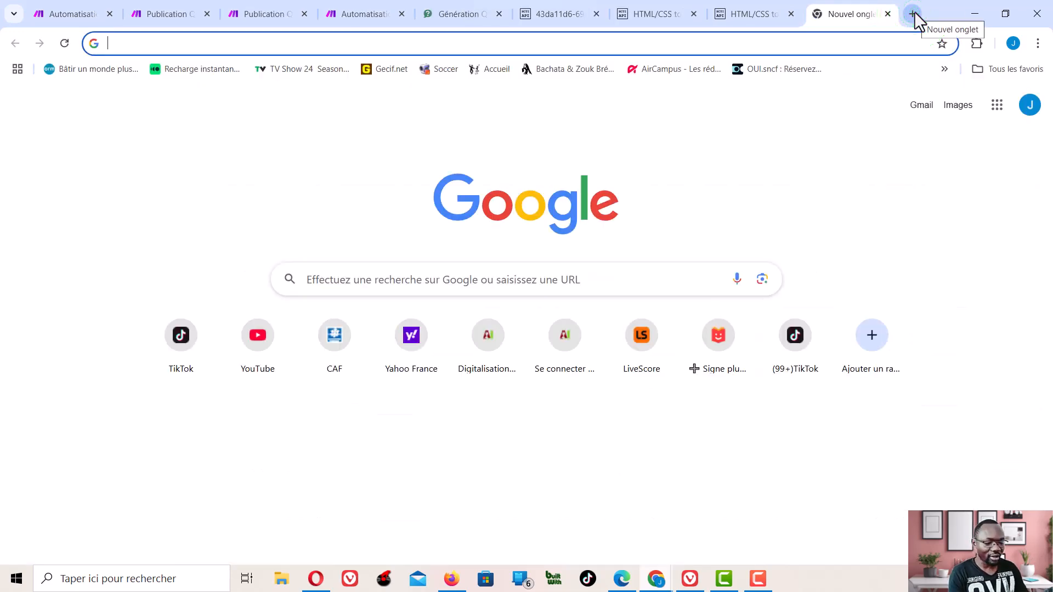
text(l)
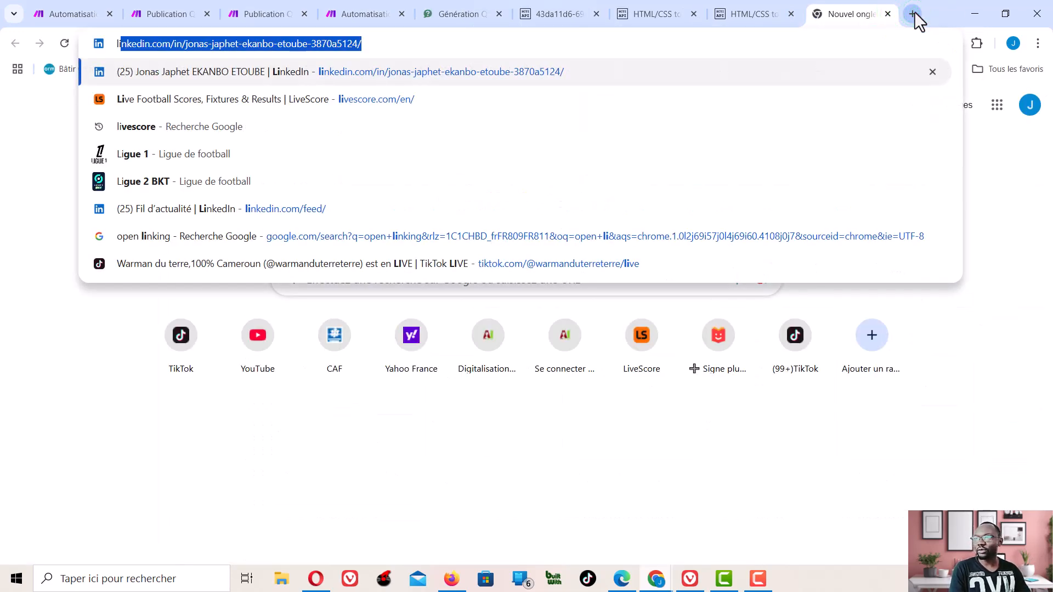
key(Return)
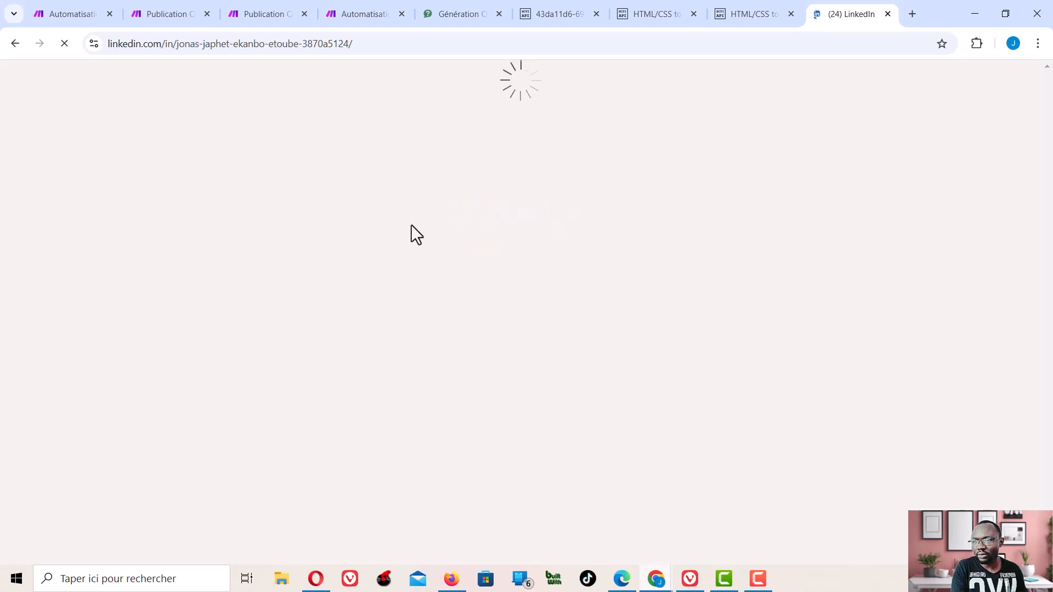
scroll(334, 318, down, 7)
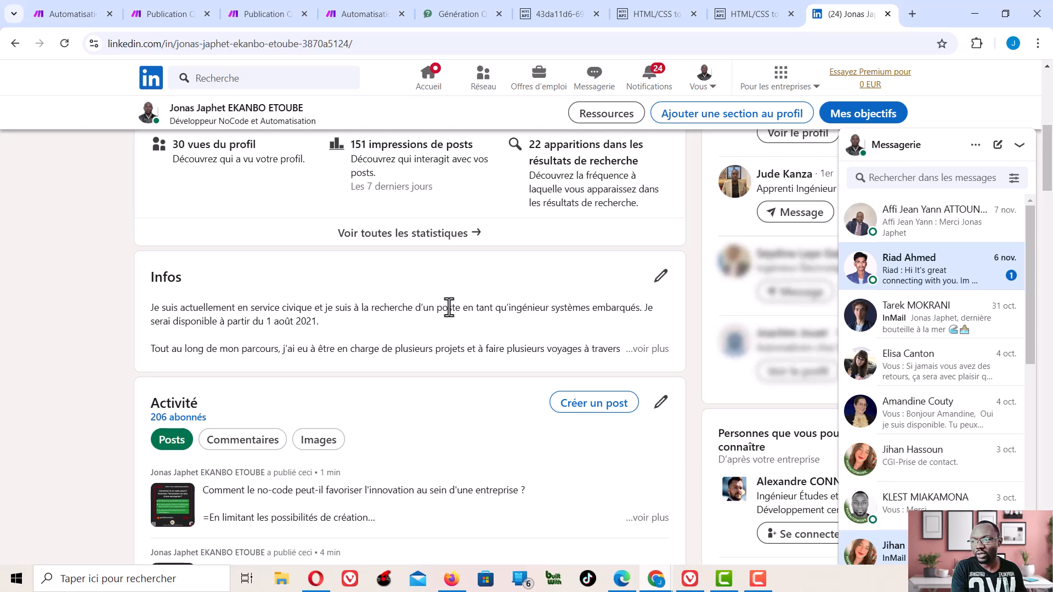
scroll(448, 307, up, 5)
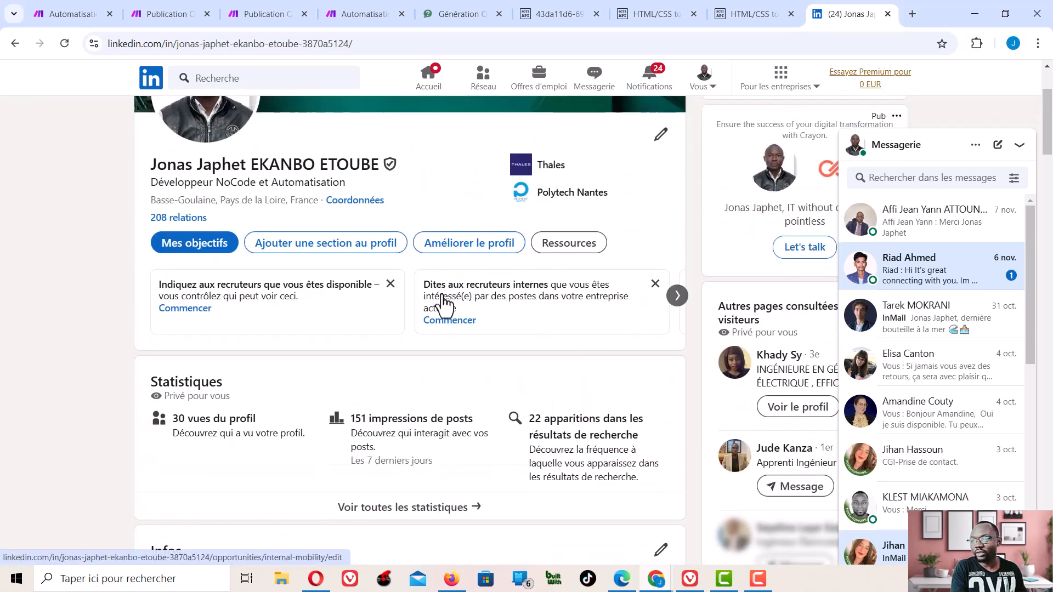
scroll(443, 303, up, 3)
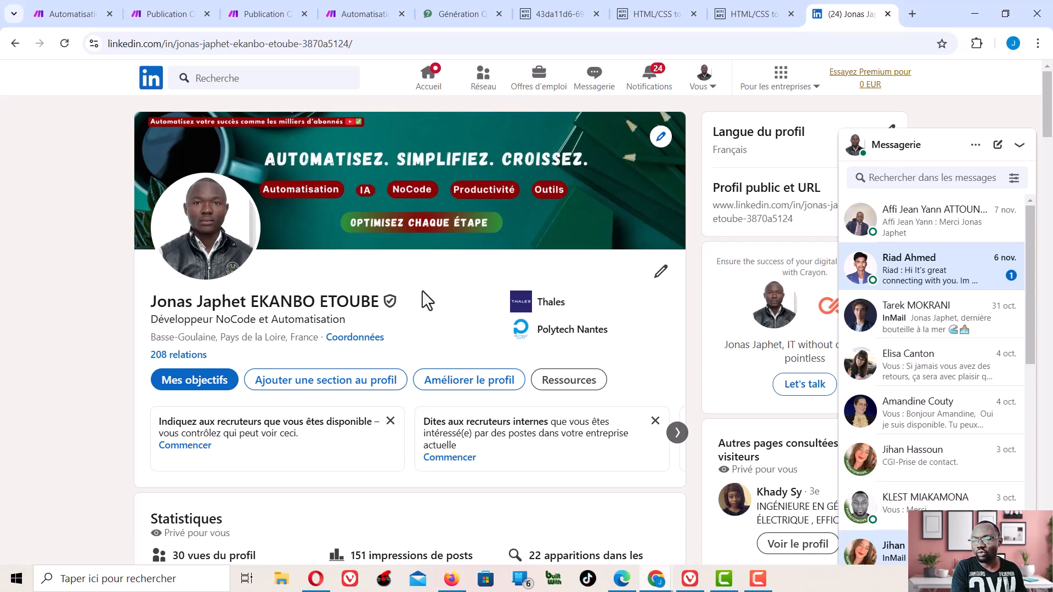
scroll(423, 291, down, 9)
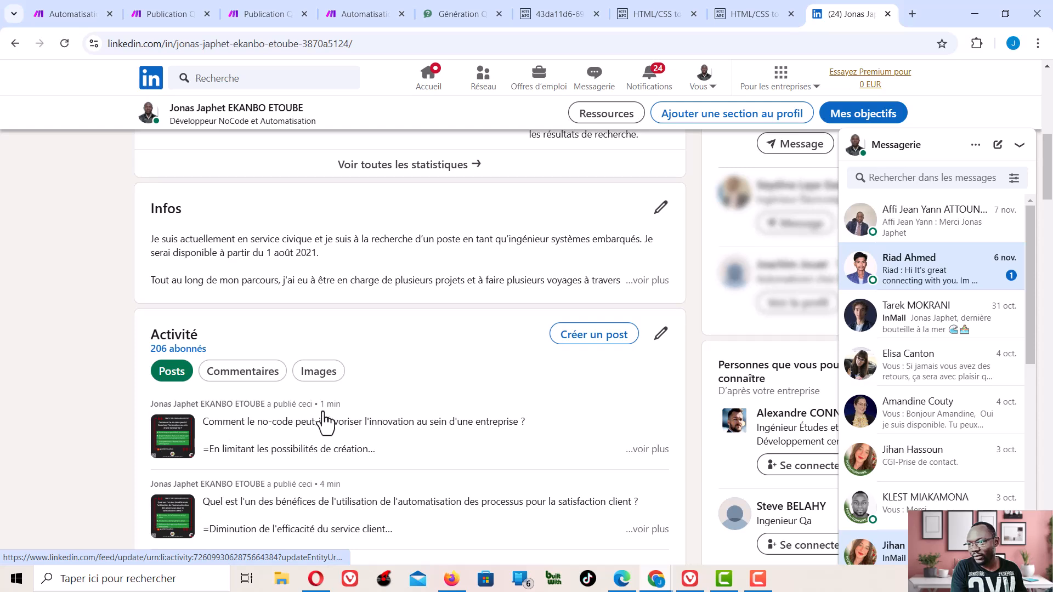
- Open the newest LinkedIn post, about no-code and innovation, and examine its text and quiz image
click(290, 428)
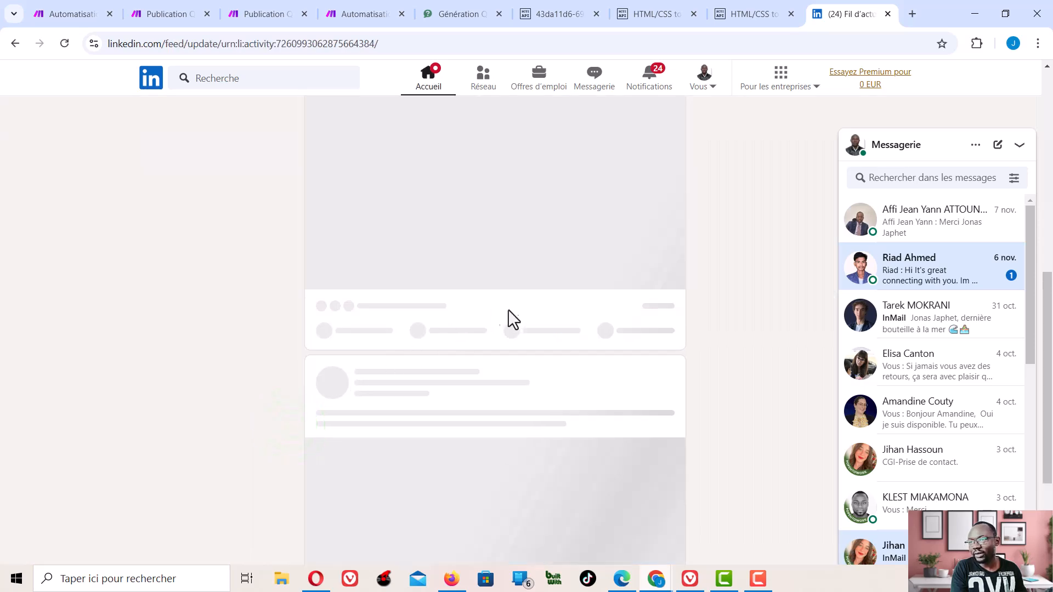
scroll(510, 338, down, 2)
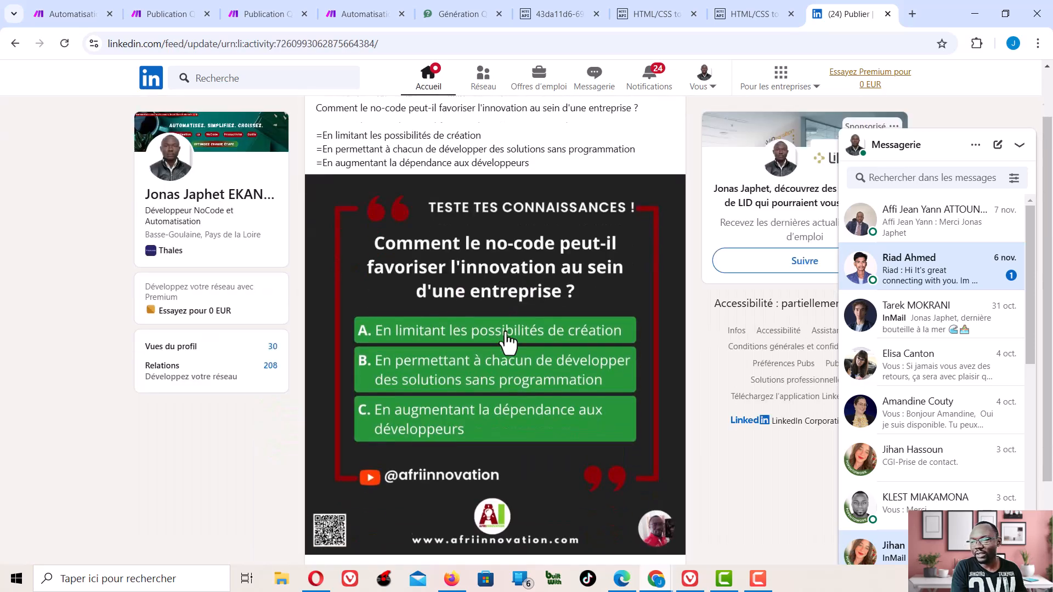
scroll(509, 343, up, 2)
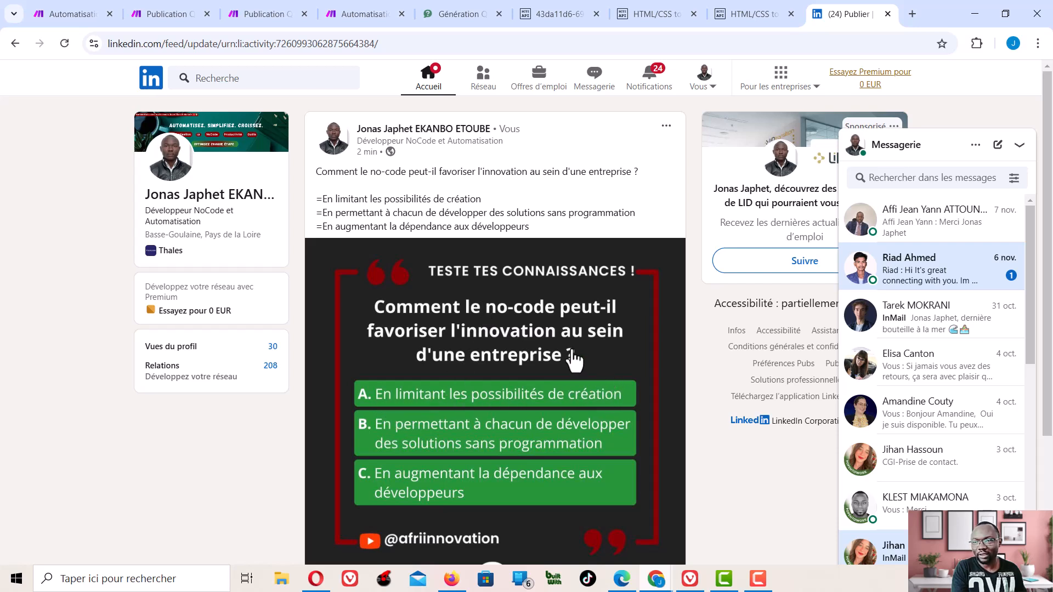
scroll(573, 360, down, 1)
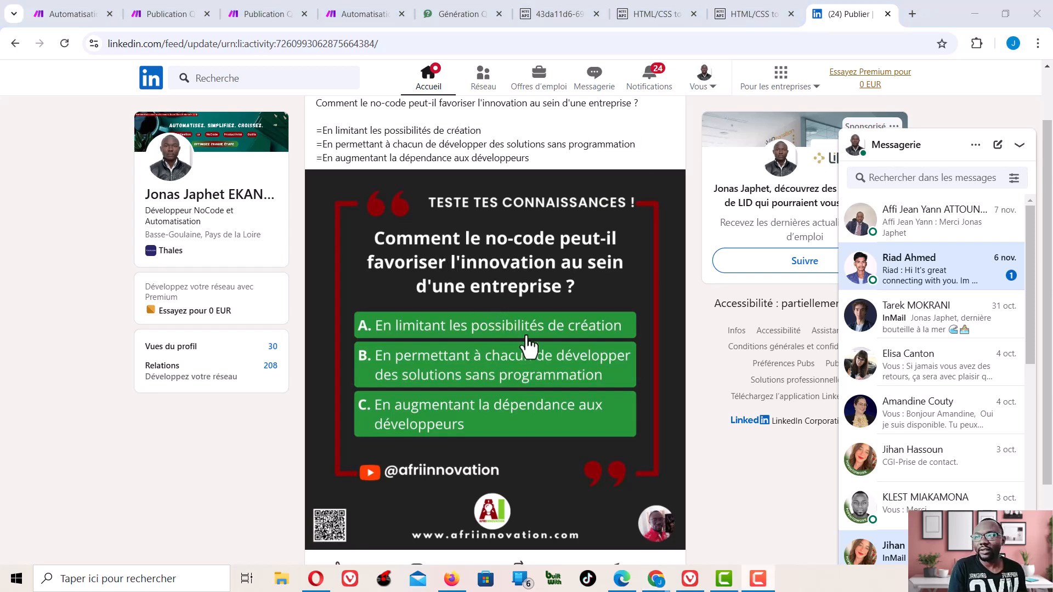
- View the generated quiz image again, close its tab and return to the Publication QCM Test scenario in Make
click(555, 16)
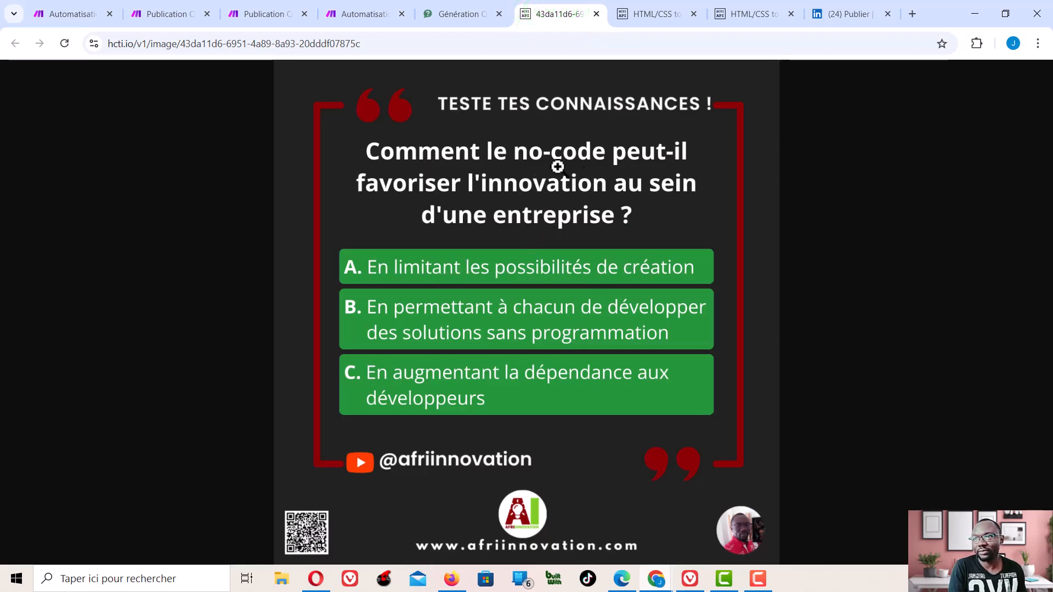
click(596, 14)
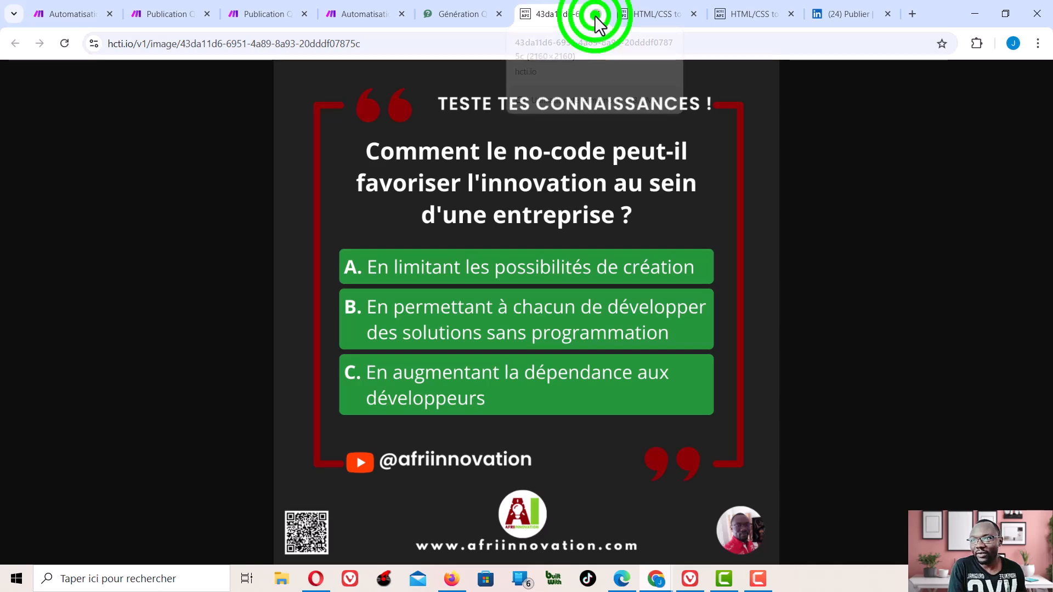
click(170, 14)
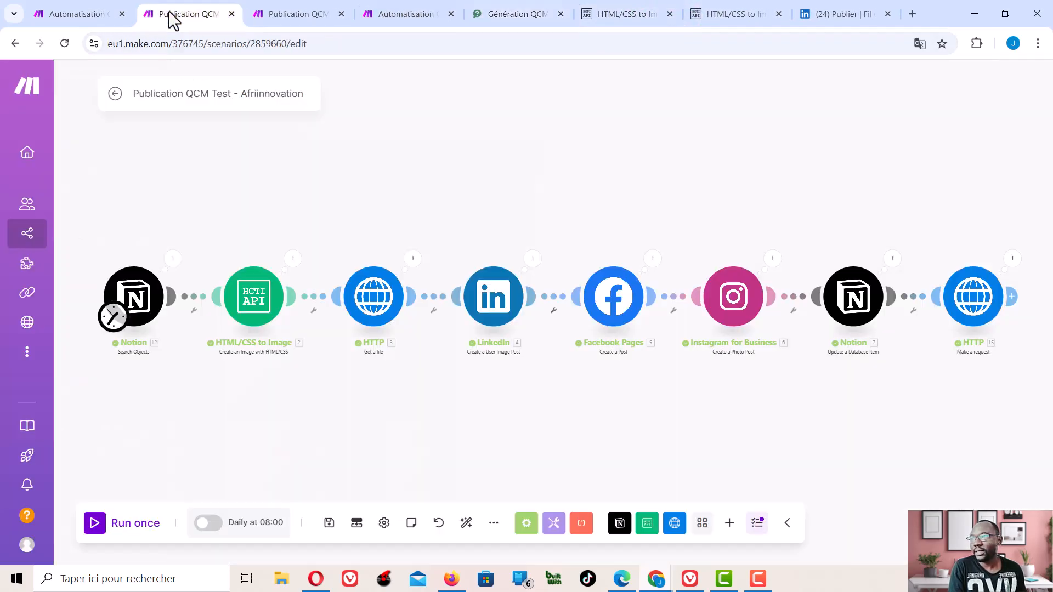